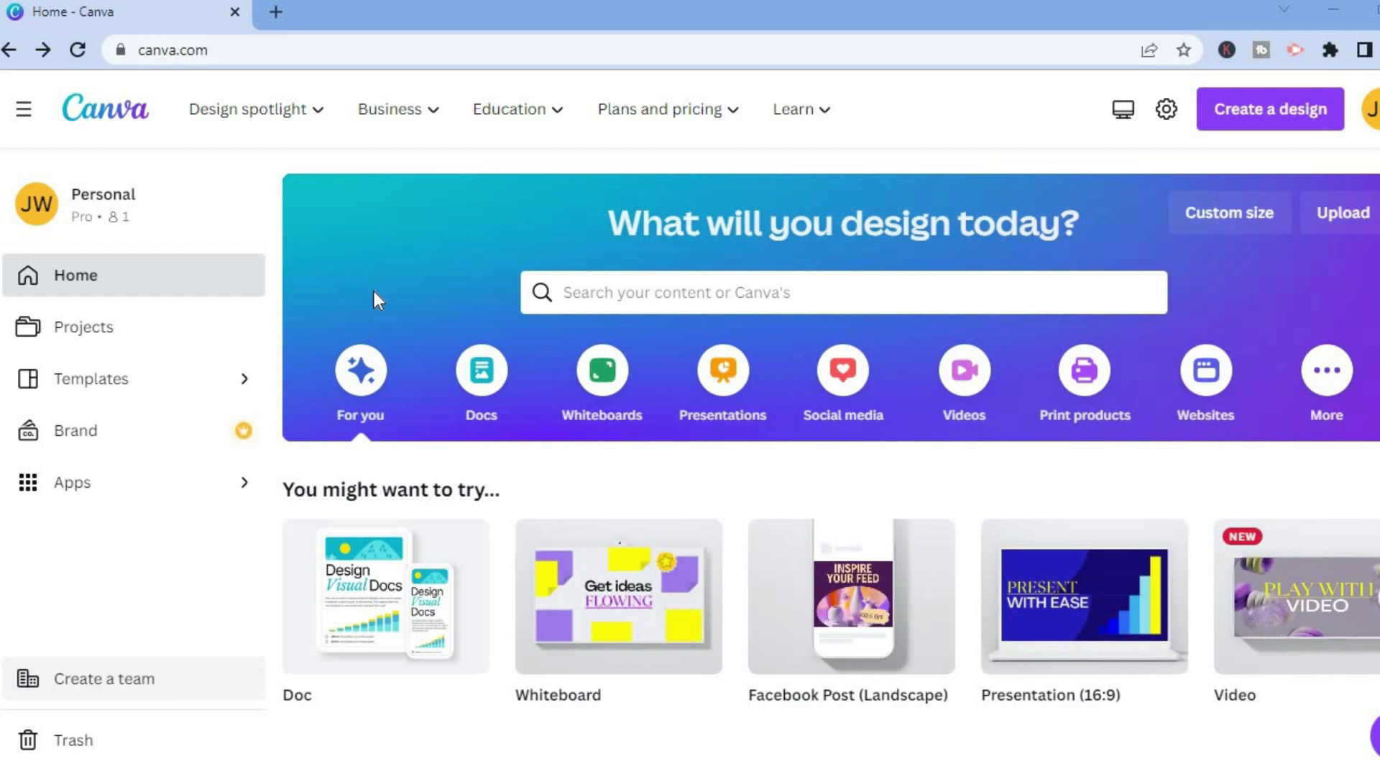
Search Canva for 'wattpad book cover' templates and browse the results
left_click(594, 294)
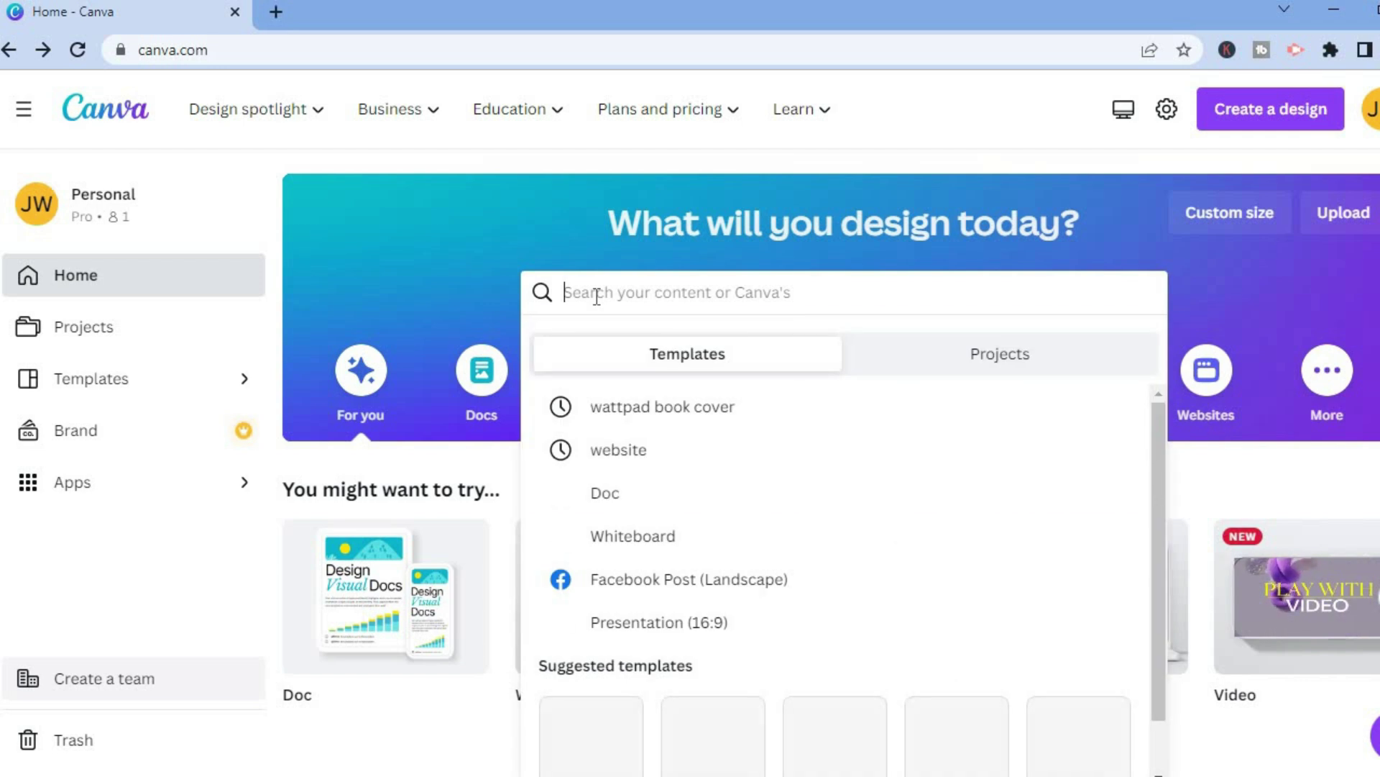
left_click(622, 420)
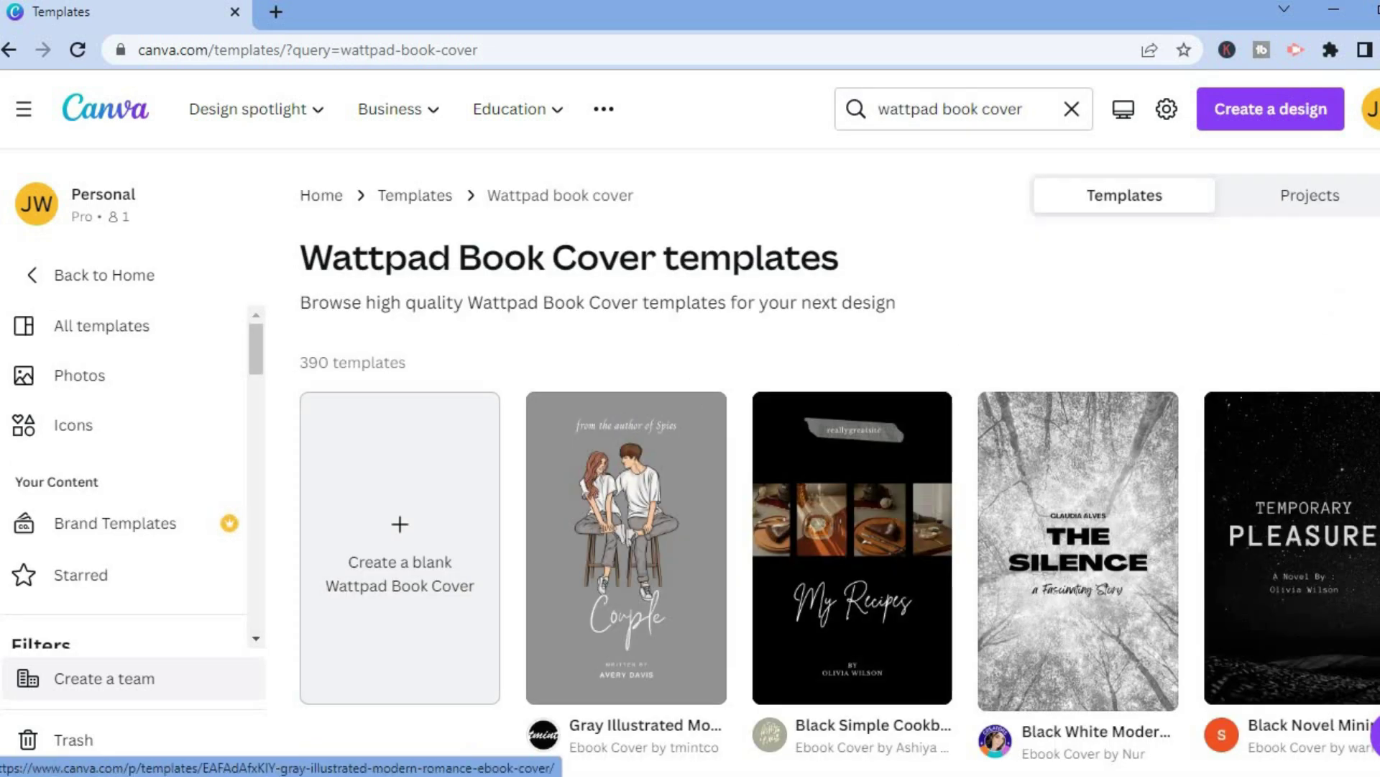
scroll(839, 460, "down", 5)
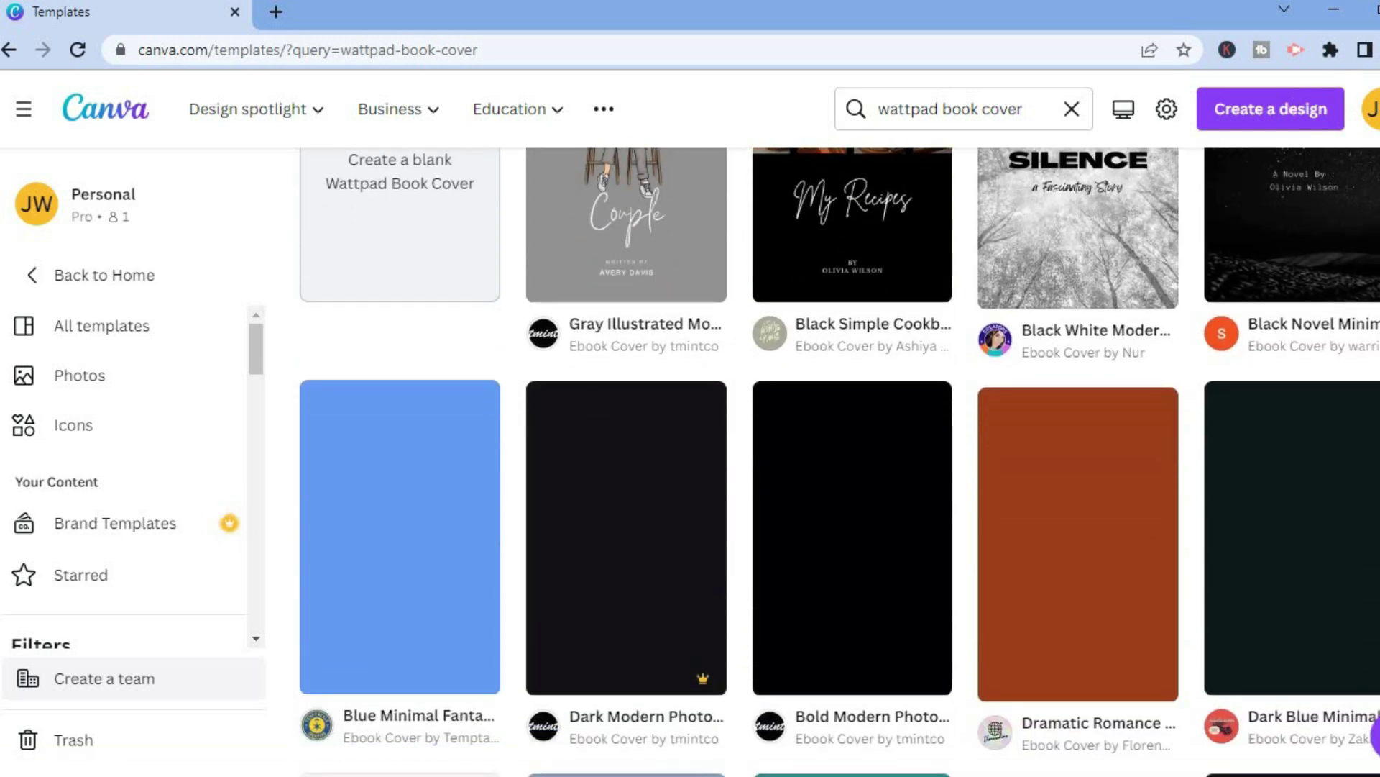
scroll(1186, 339, "up", 3)
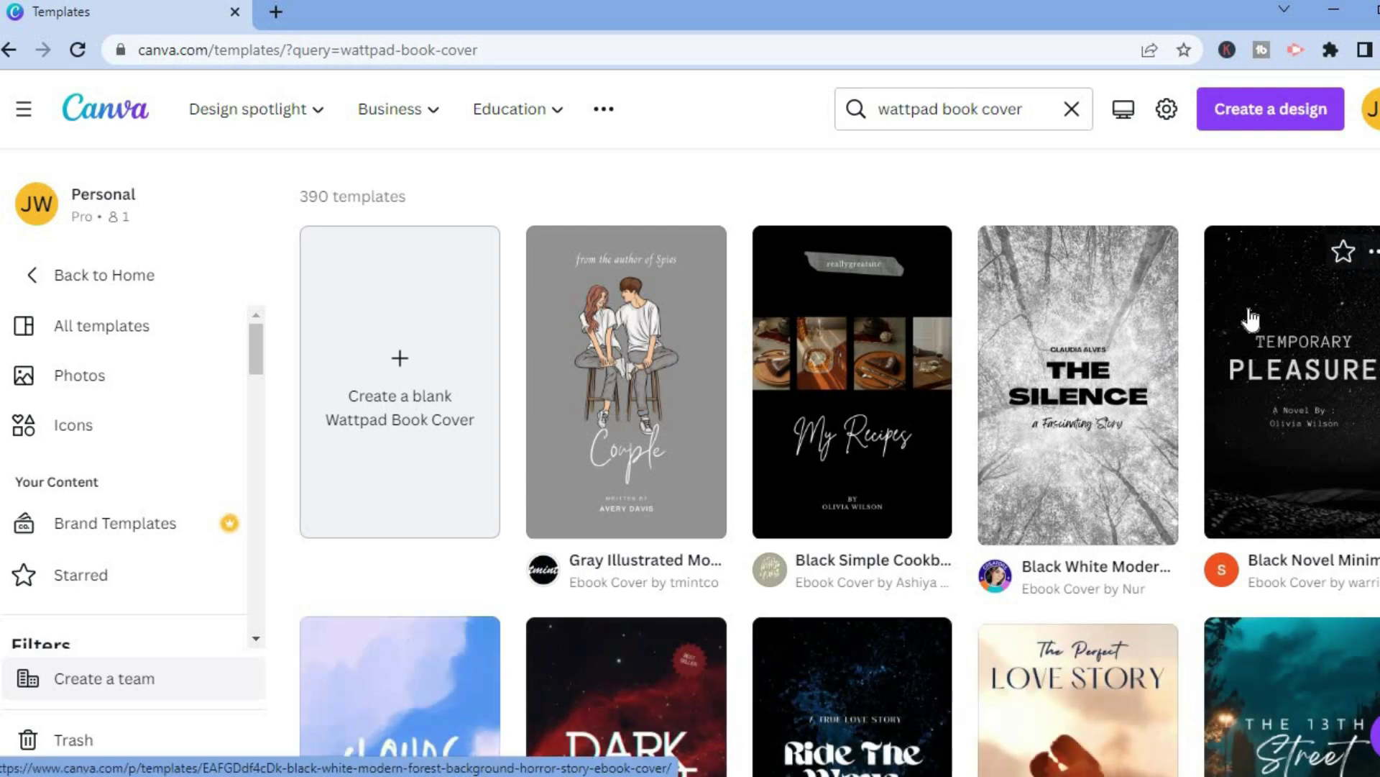
Create a blank Wattpad Book Cover design and show the uploaded images
left_click(389, 381)
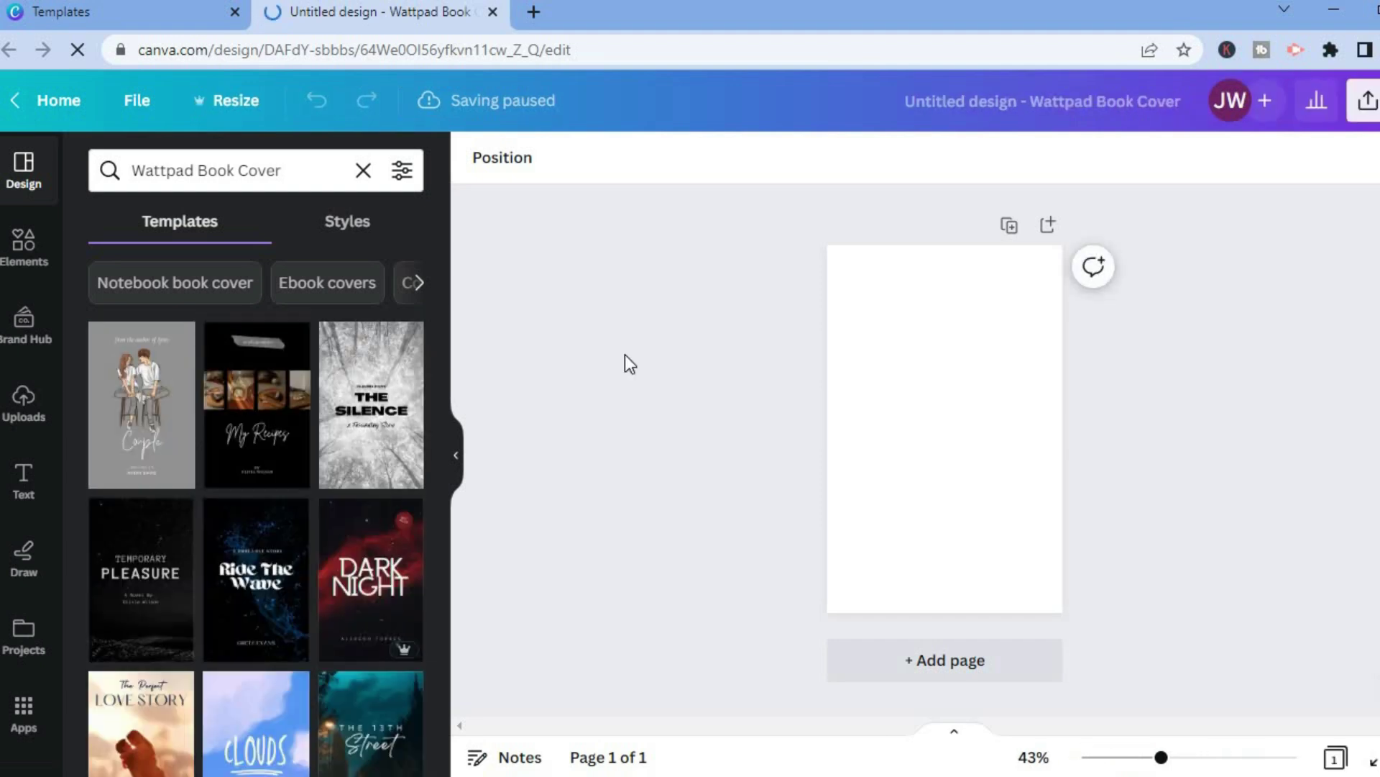
left_click(866, 356)
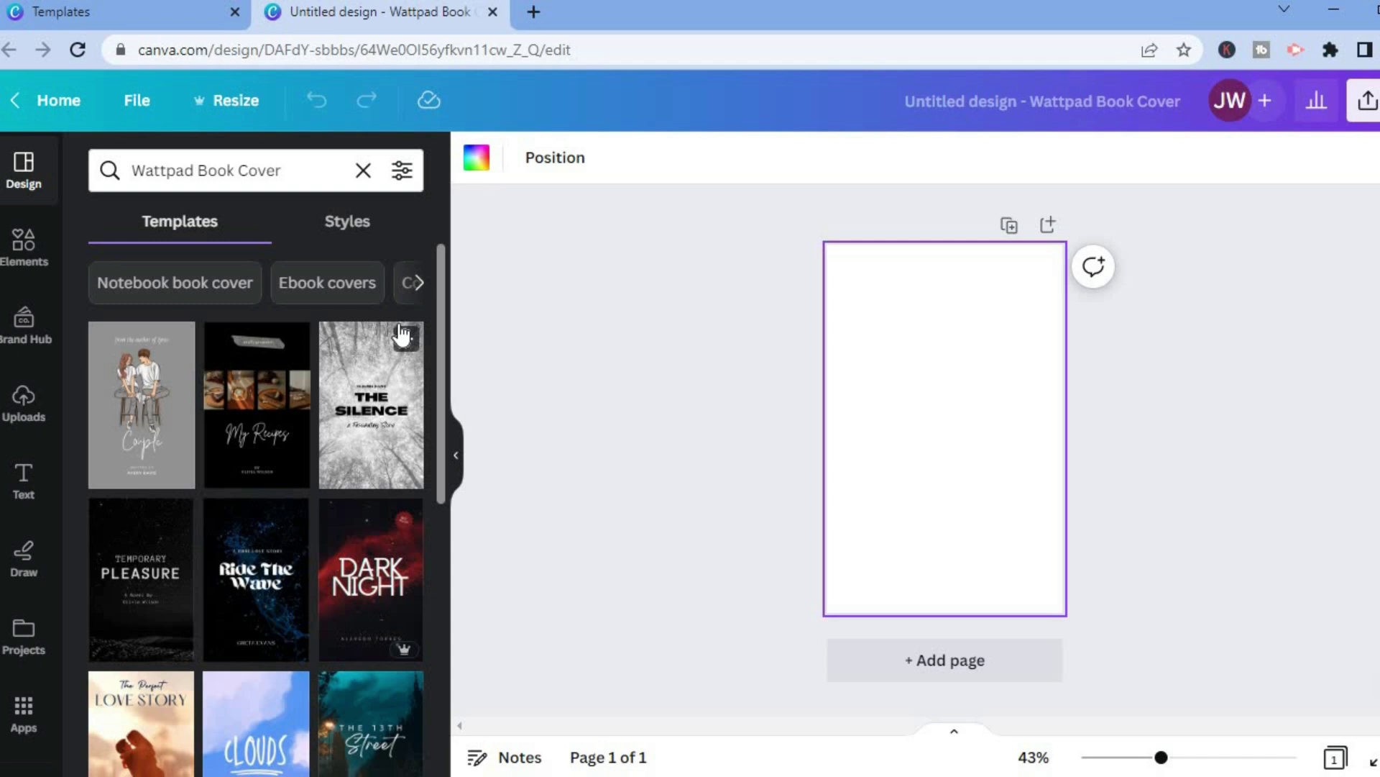
left_click(23, 404)
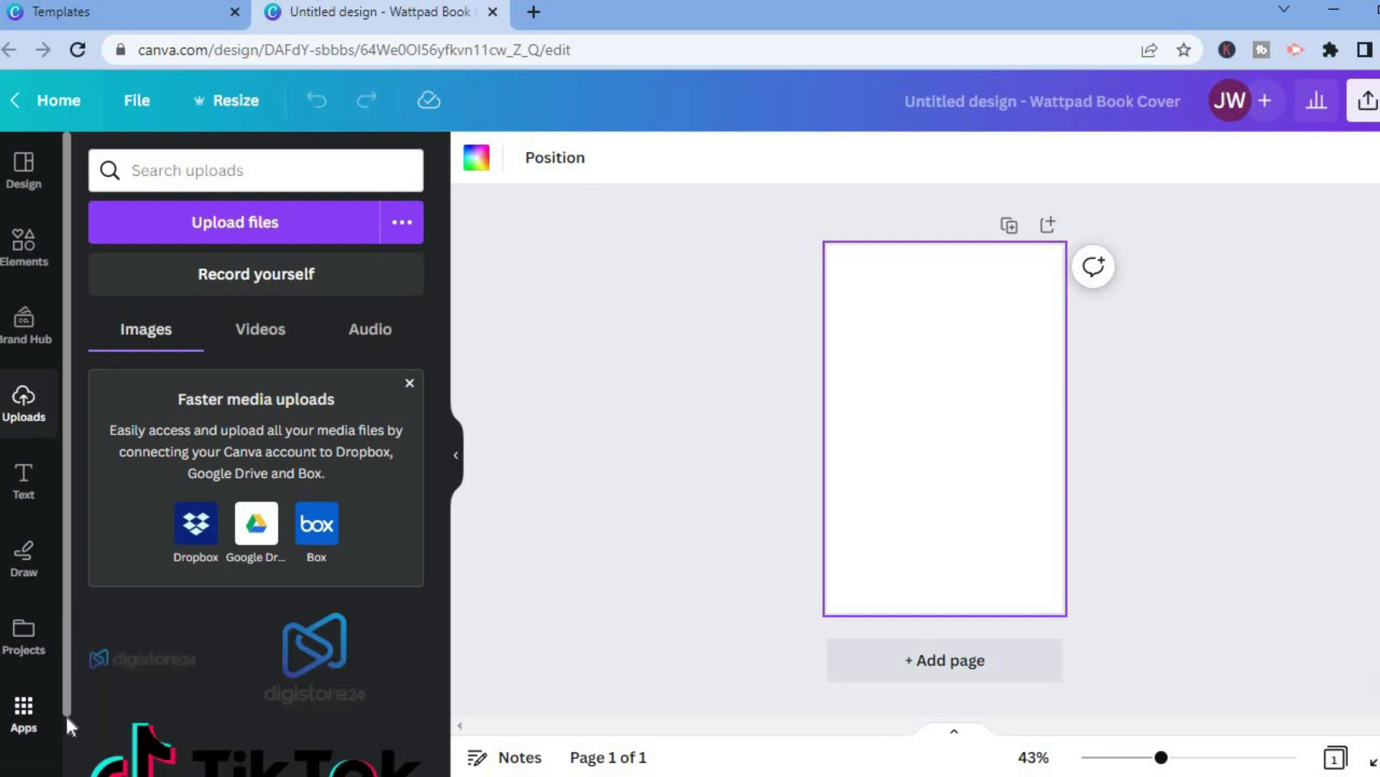
Apply the misty blue mountain landscape background and lower its transparency
scroll(32, 719, "down", 1)
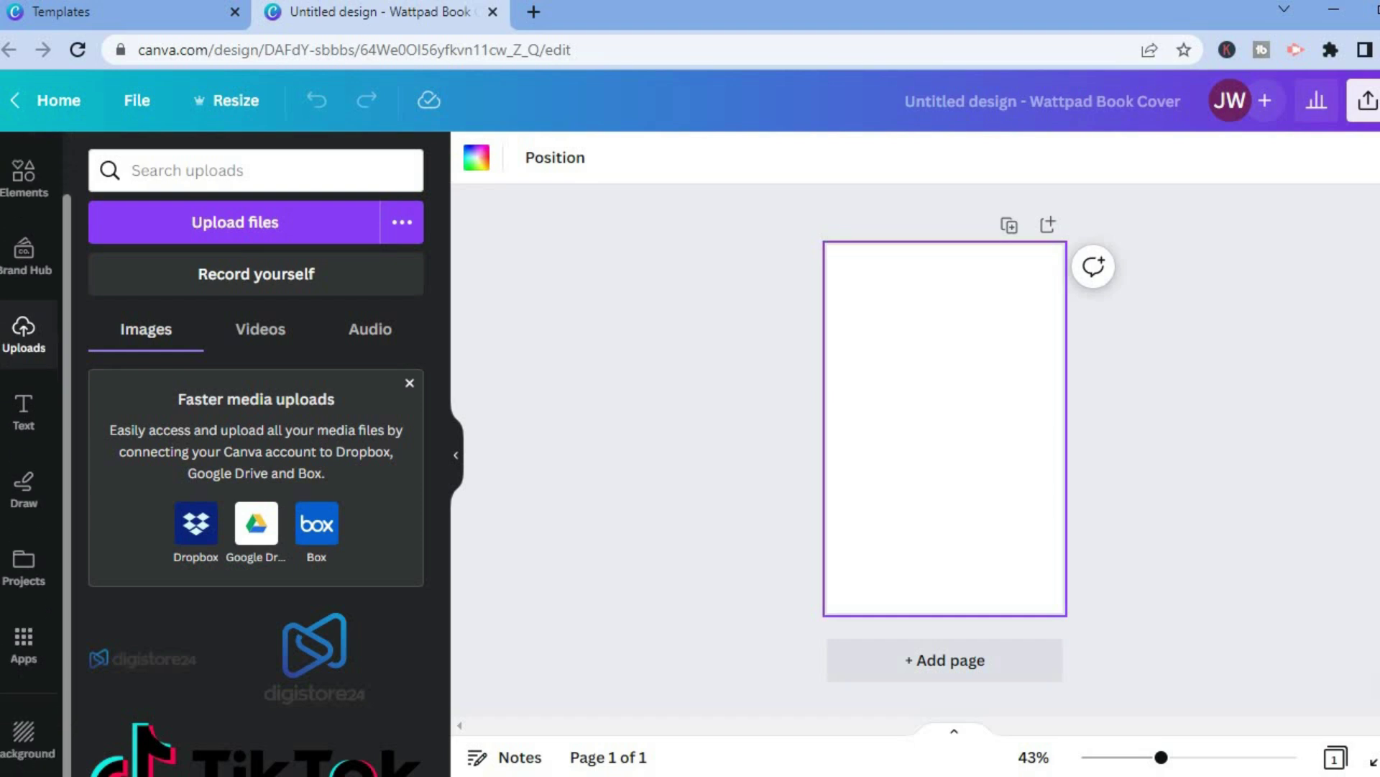
left_click(25, 750)
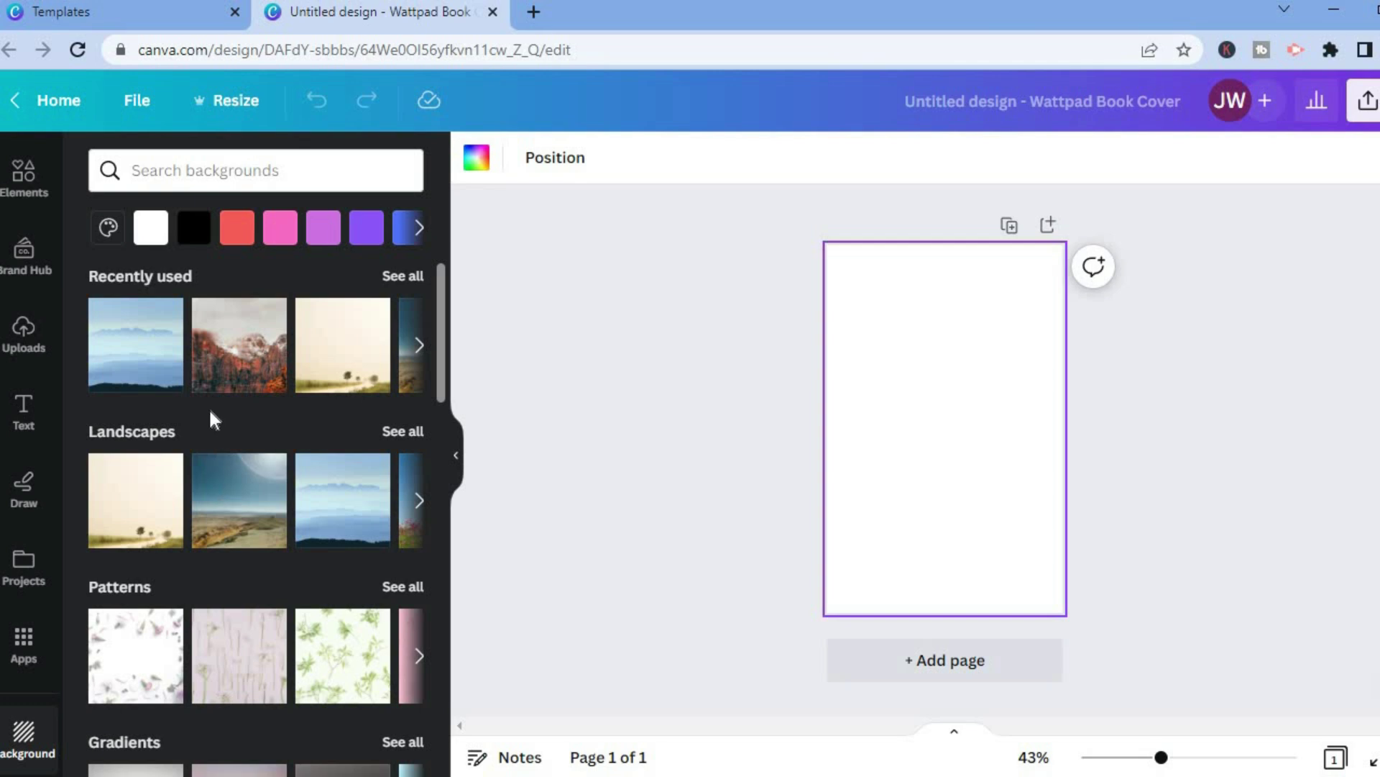
left_click(150, 369)
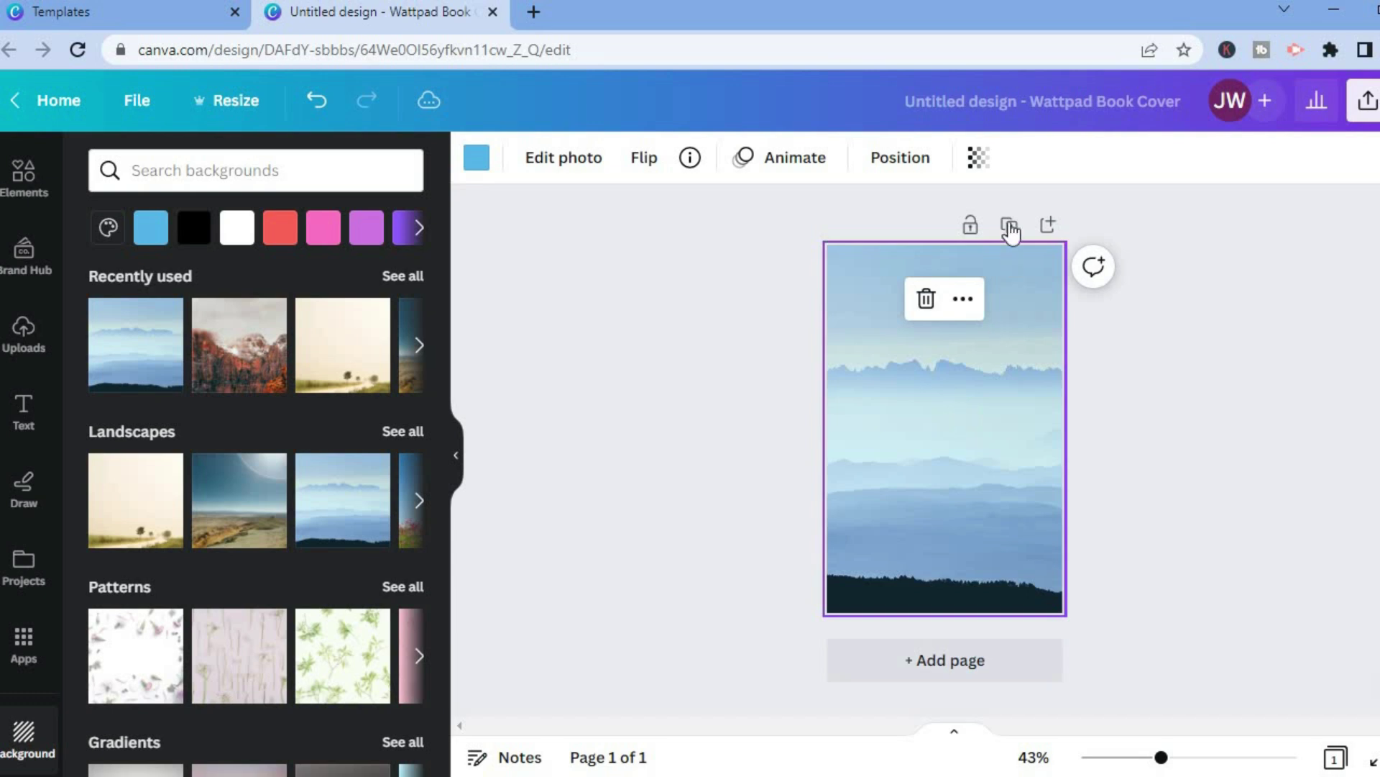
left_click(980, 158)
mouse_move(940, 253)
left_mouse_down()
mouse_move(834, 252)
mouse_move(969, 245)
mouse_move(933, 242)
left_mouse_up()
left_click(1179, 360)
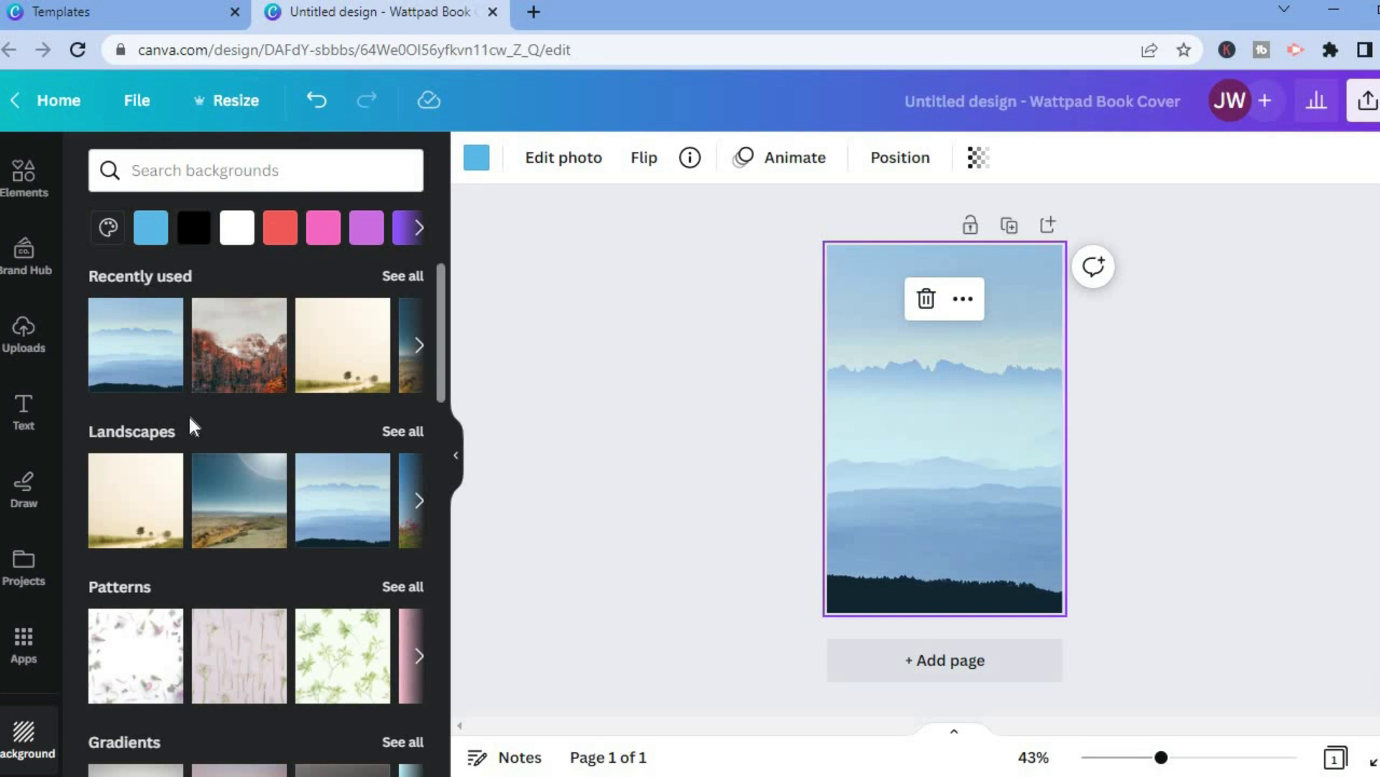
left_click(27, 414)
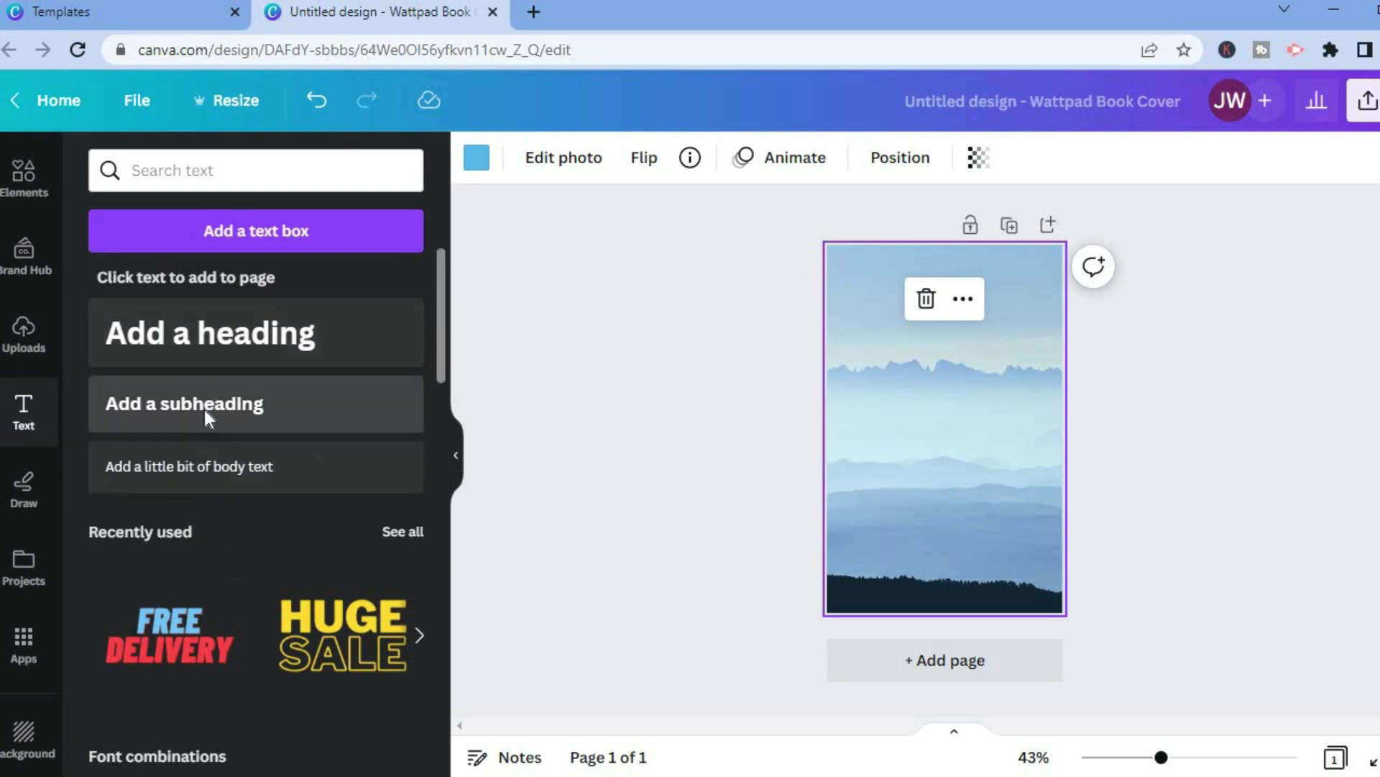
Add a heading near the top reading 'Simple' / 'answers' on two lines, then select all its text
left_click(220, 356)
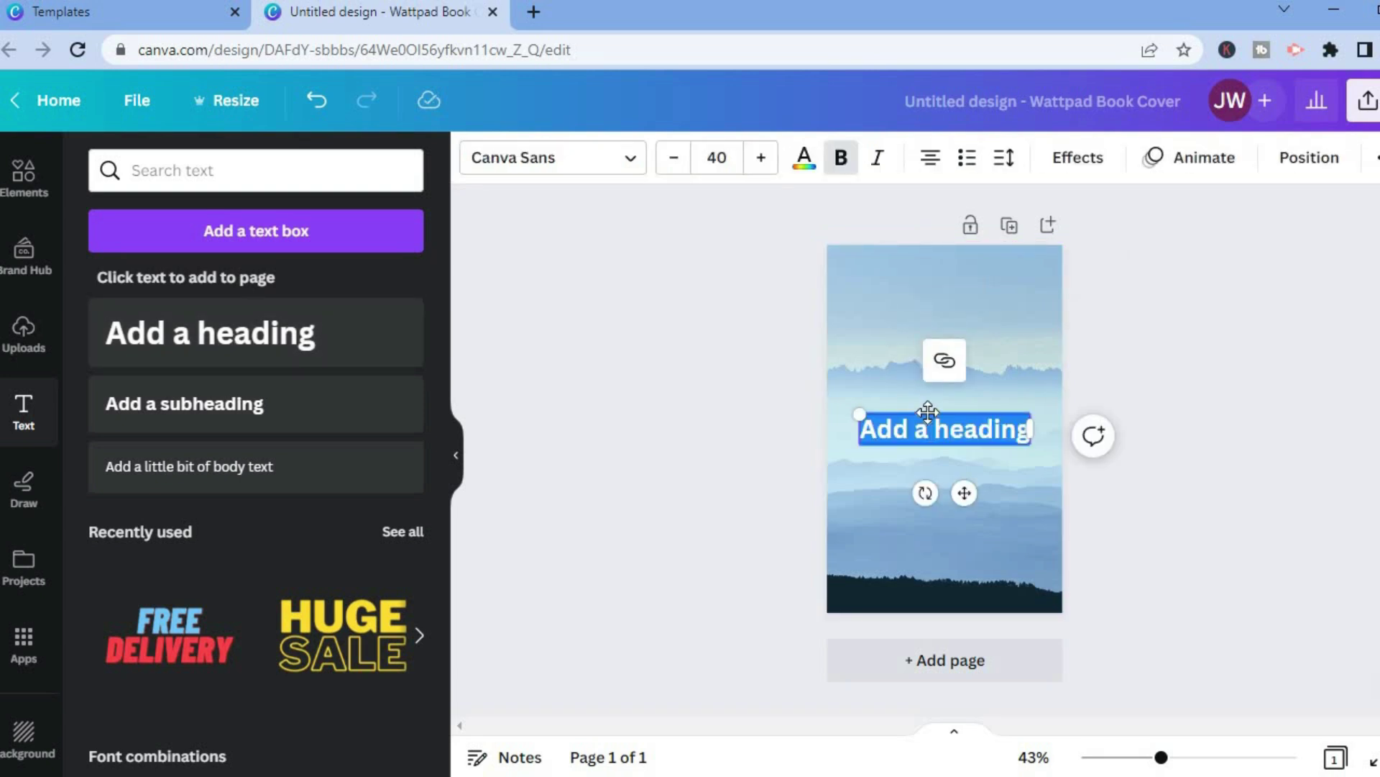
left_click_drag(929, 417, 928, 314)
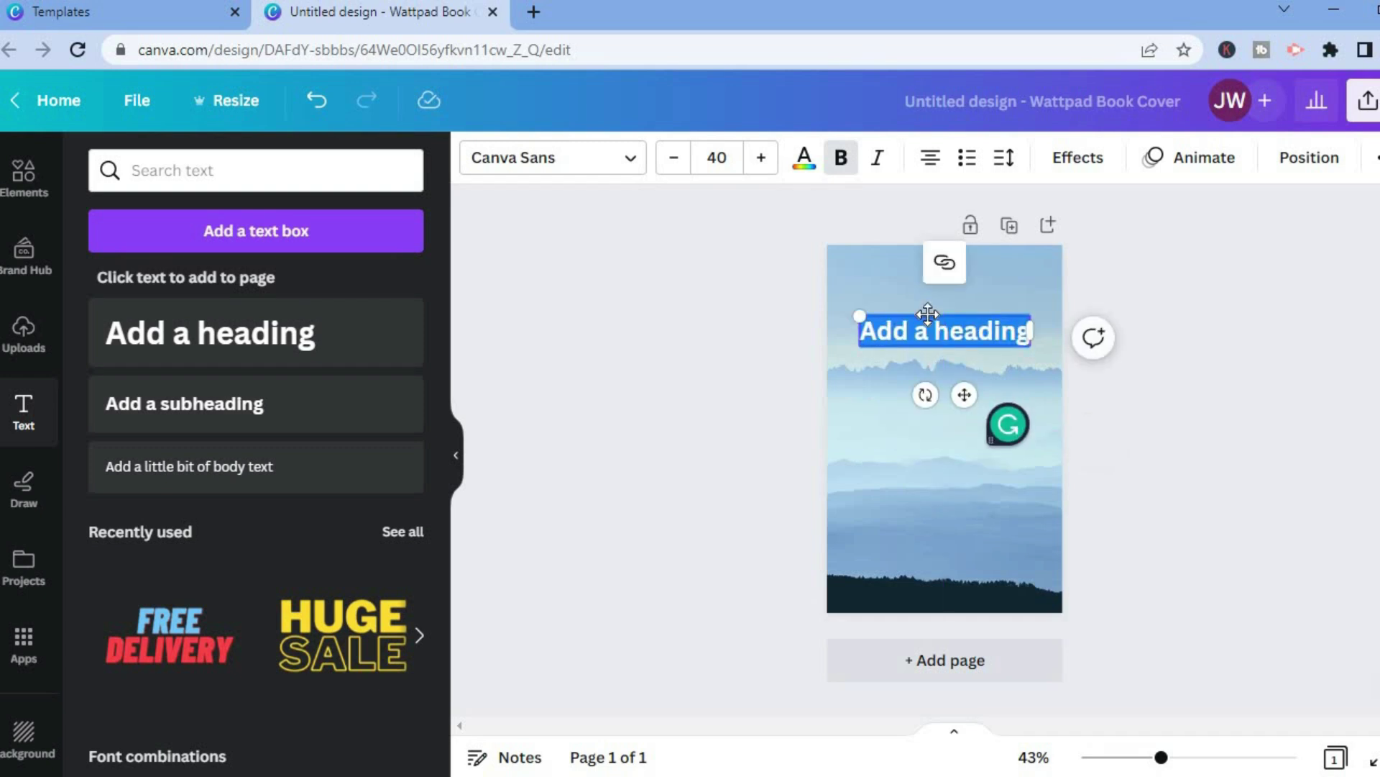
type("S")
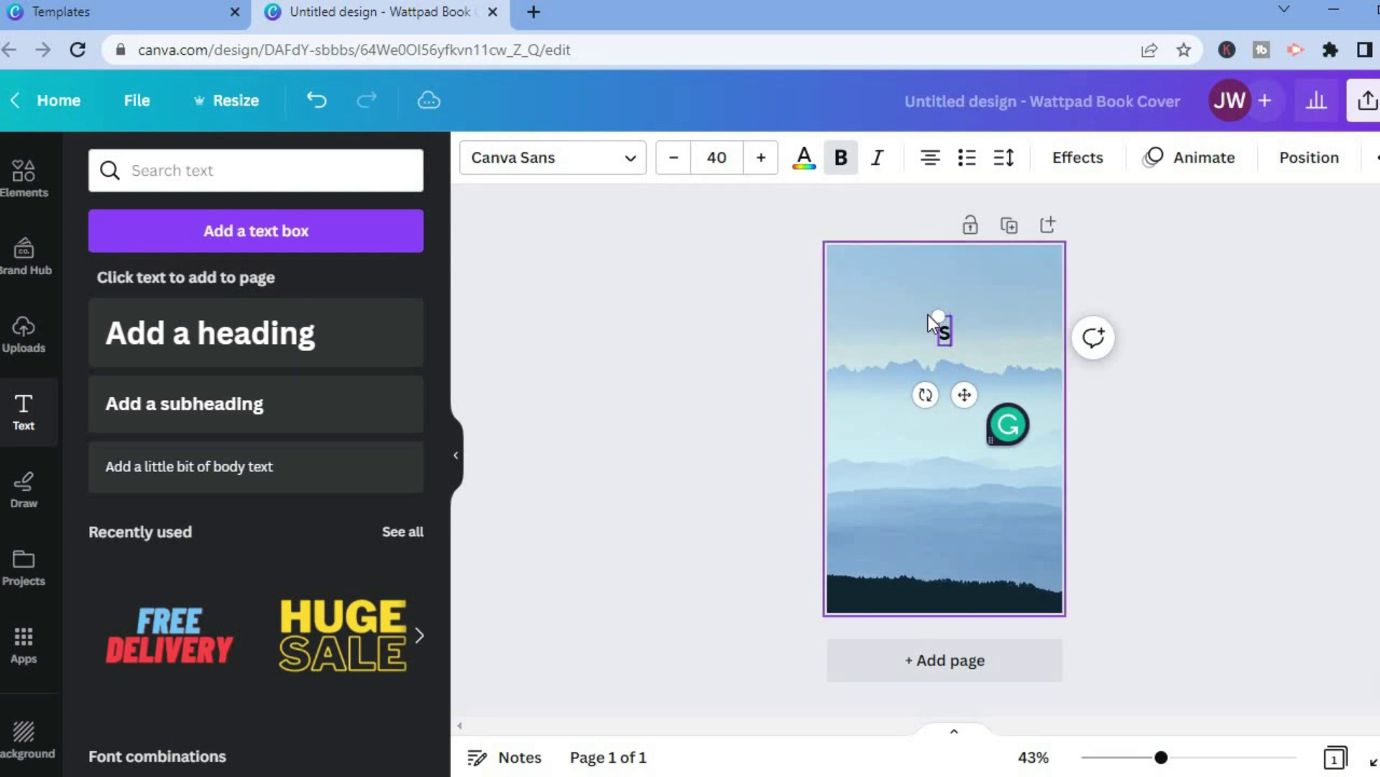
type("imple")
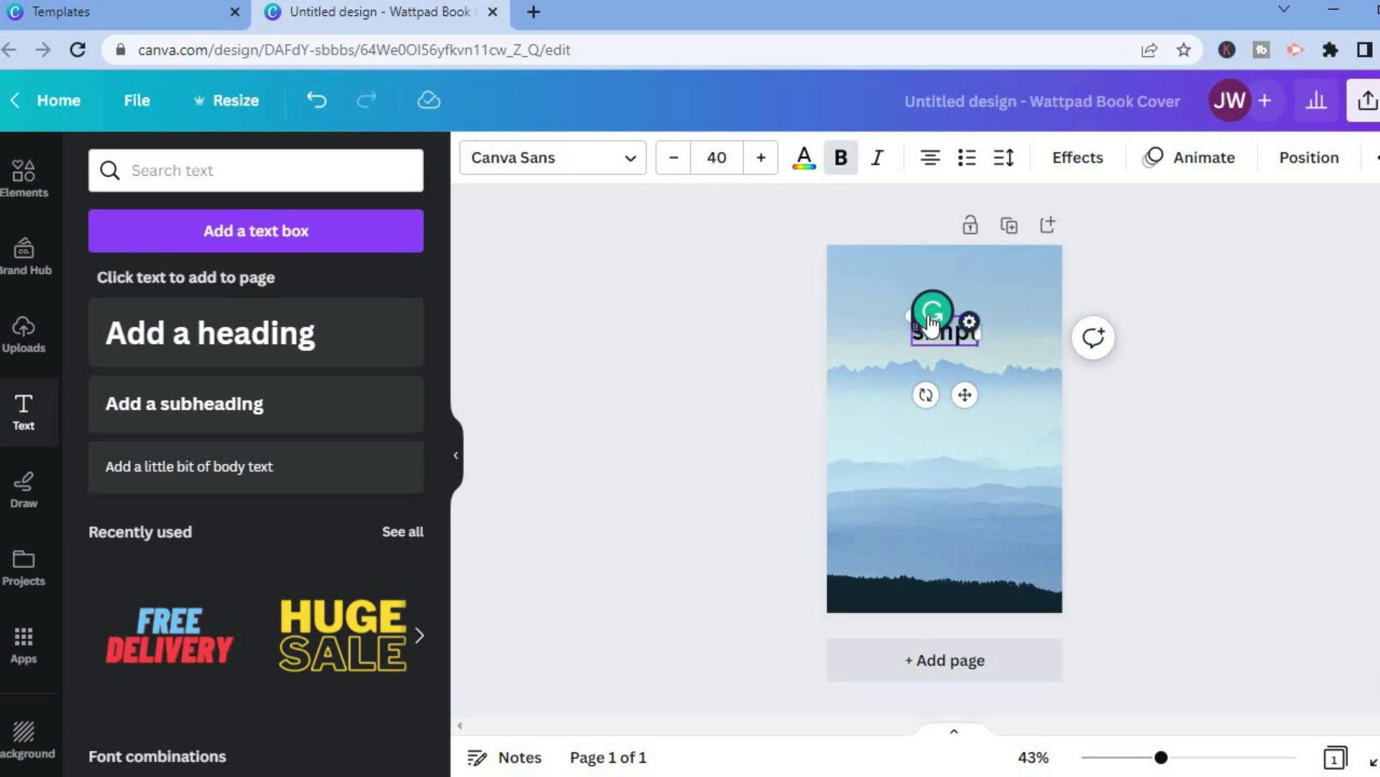
key("Return")
type("answers")
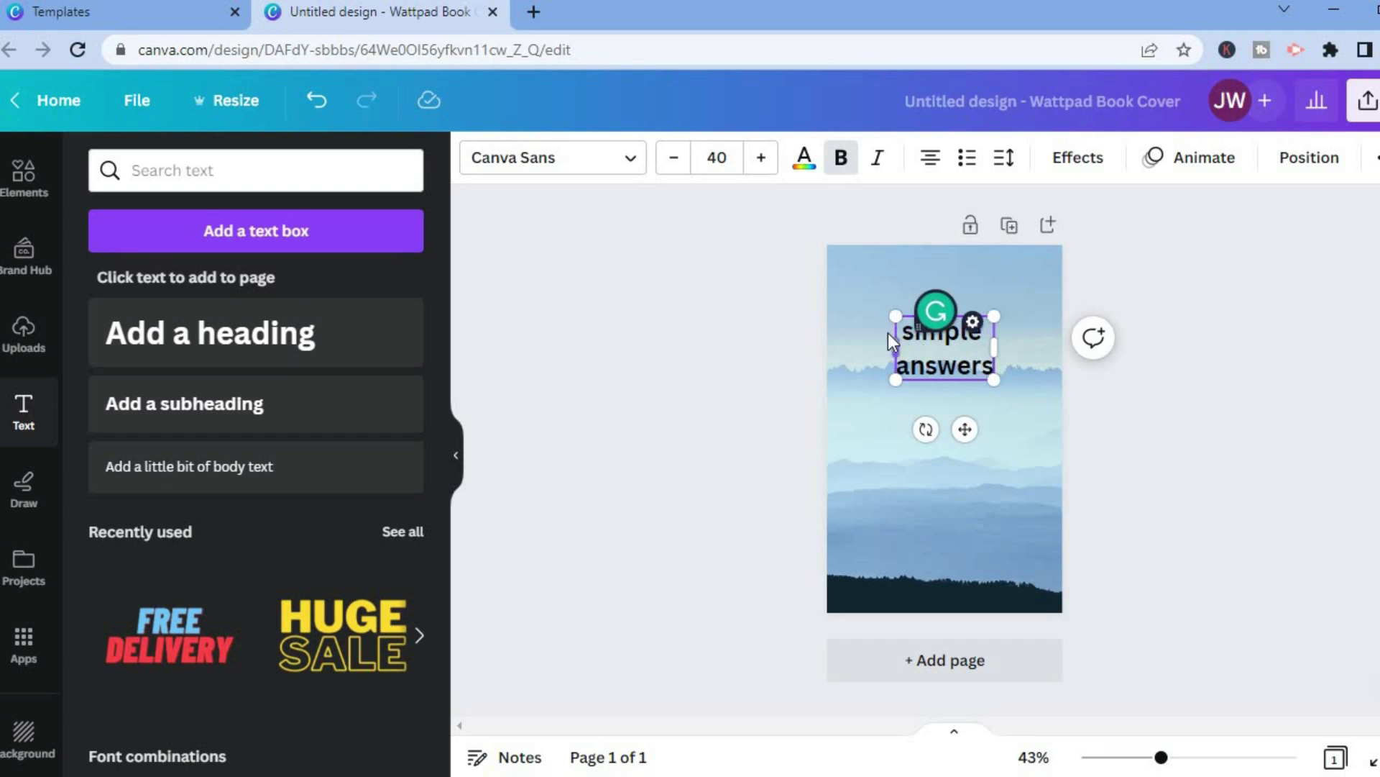
double_click(985, 362)
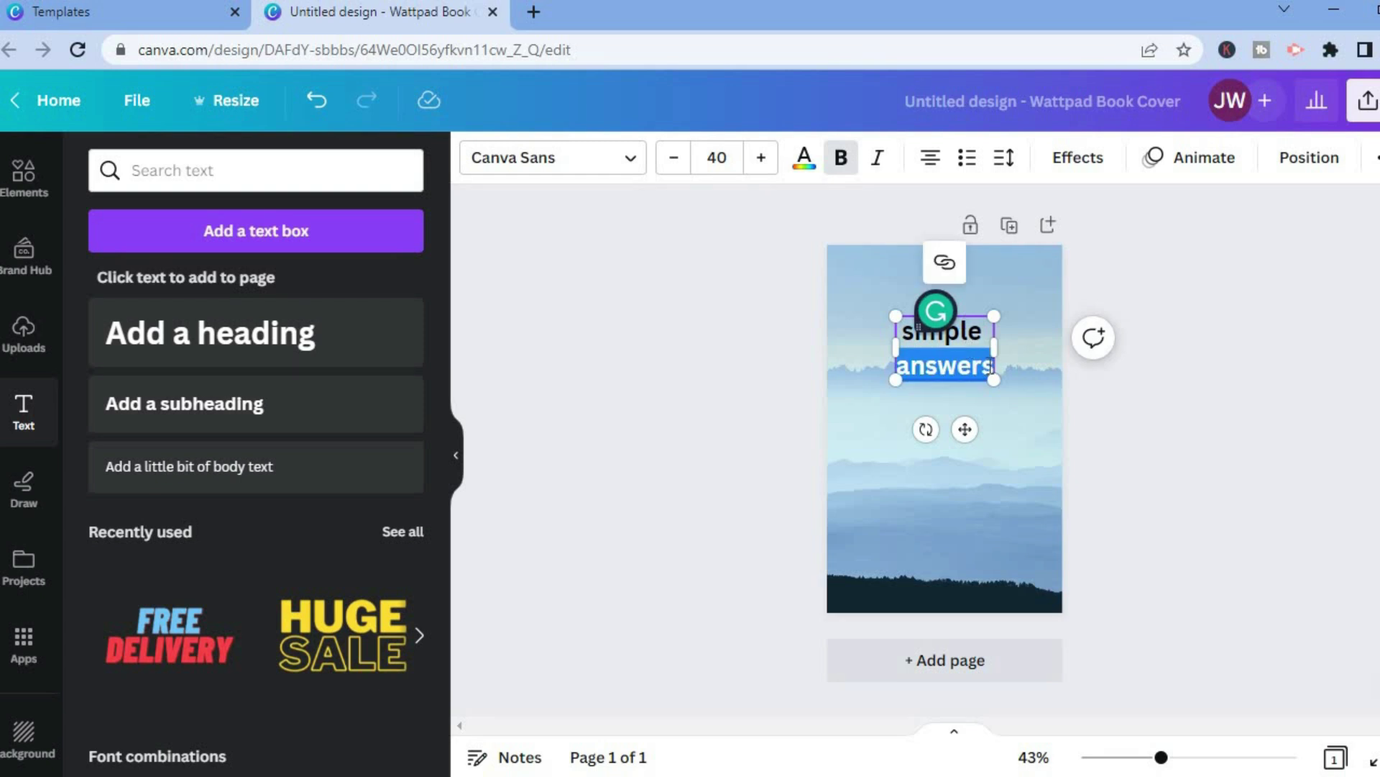
left_click(895, 347)
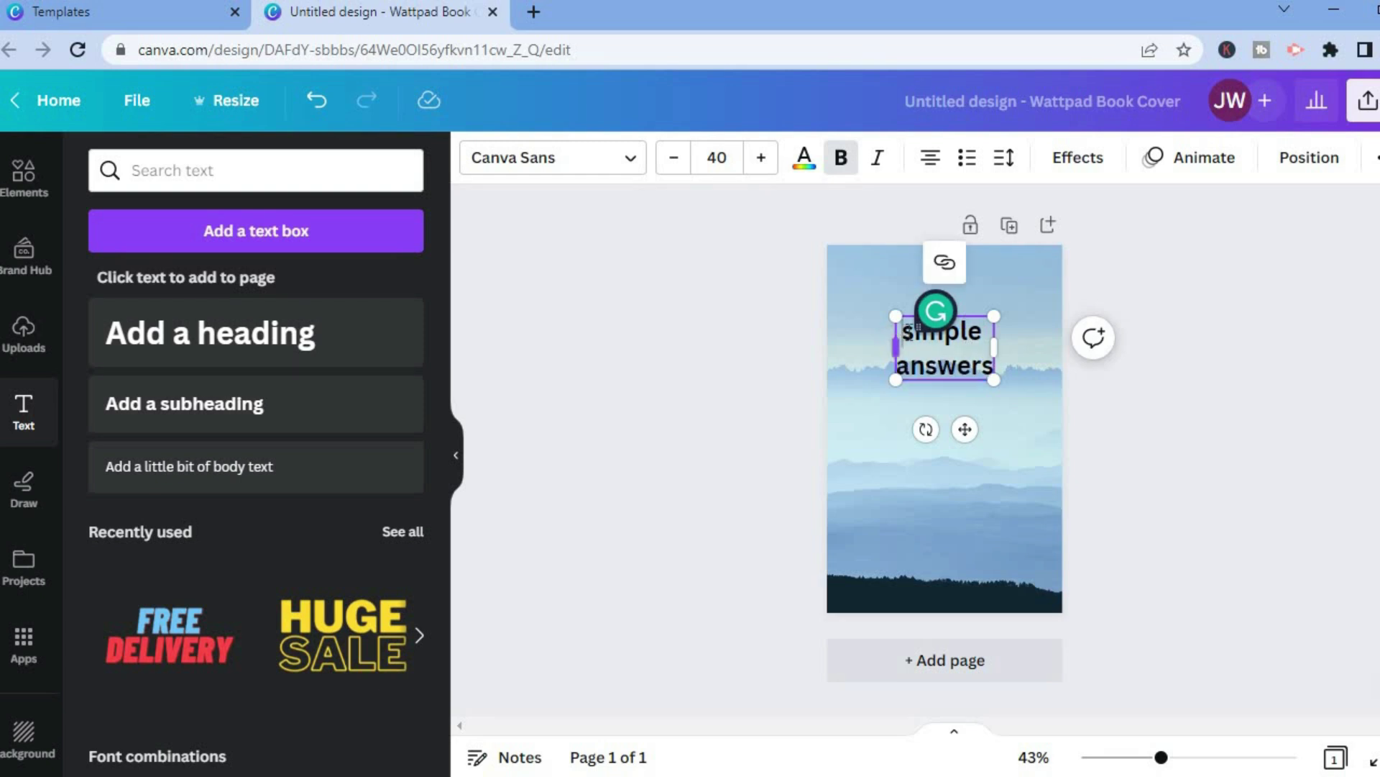
key("ctrl+a")
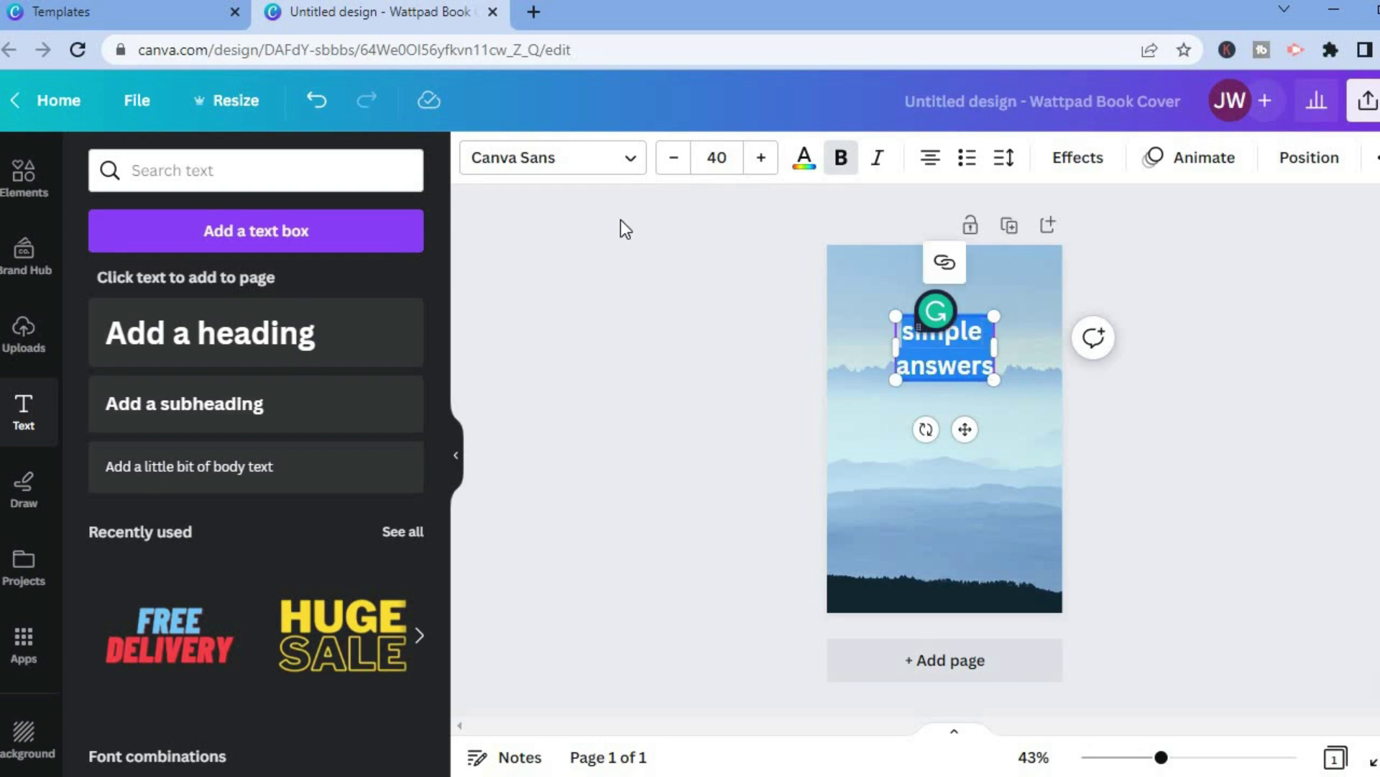
Set the title font to Telegraf Medium at size 48
left_click(591, 162)
left_click(225, 505)
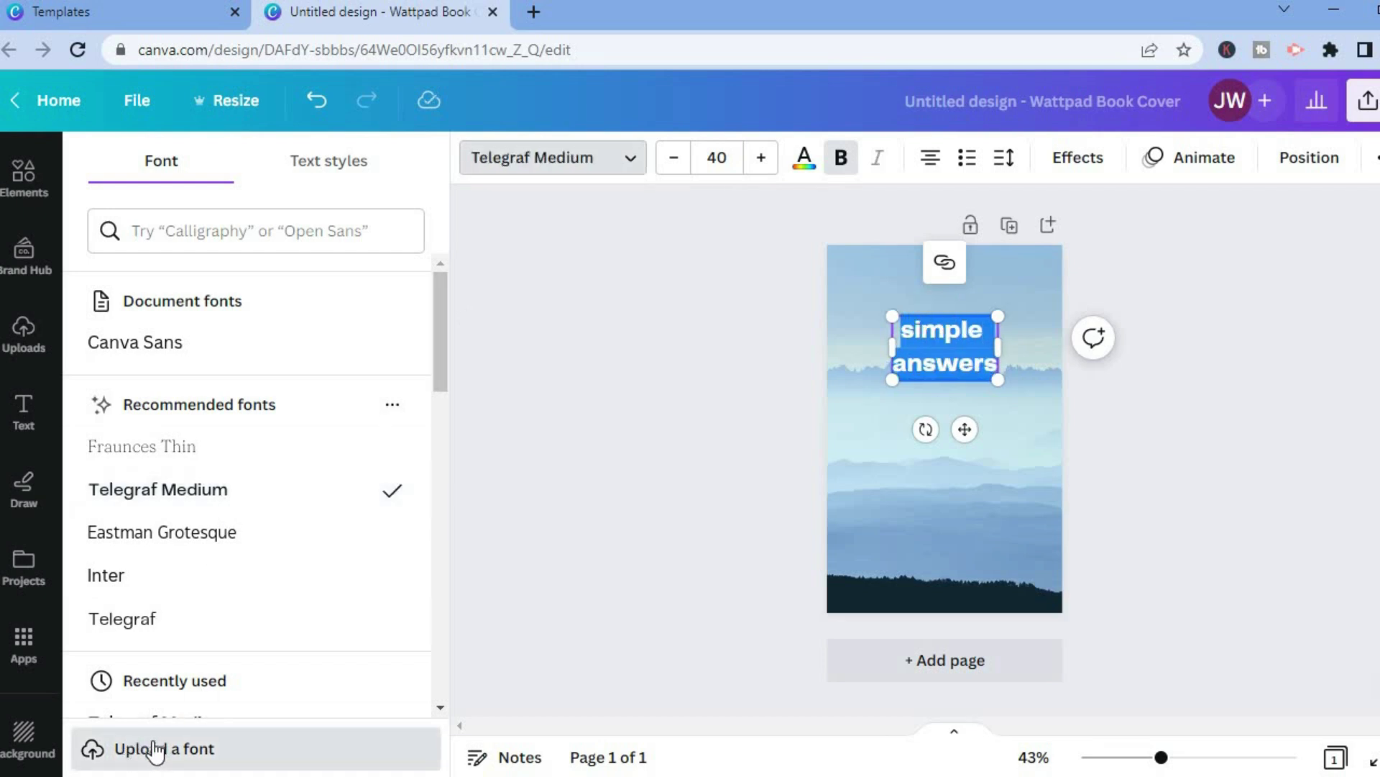
left_click(723, 148)
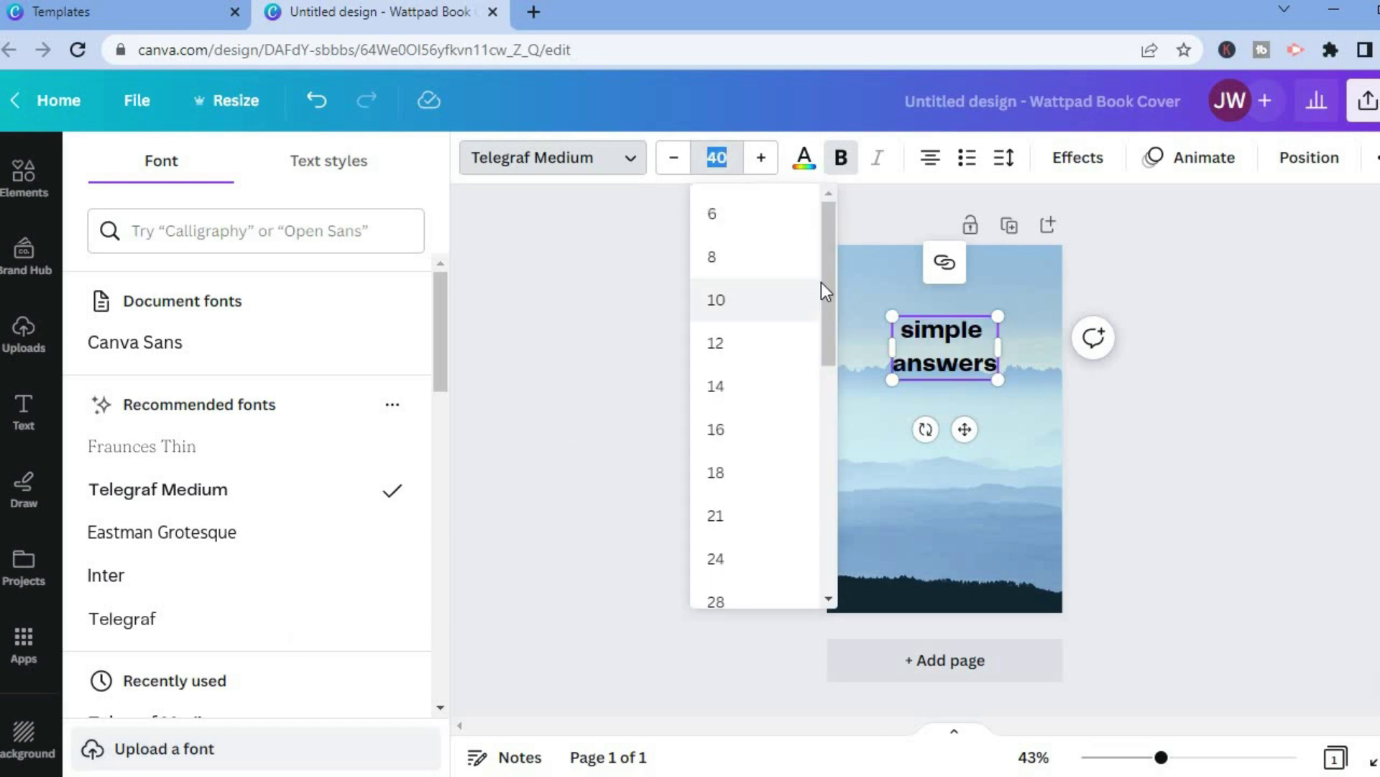
scroll(813, 404, "down", 6)
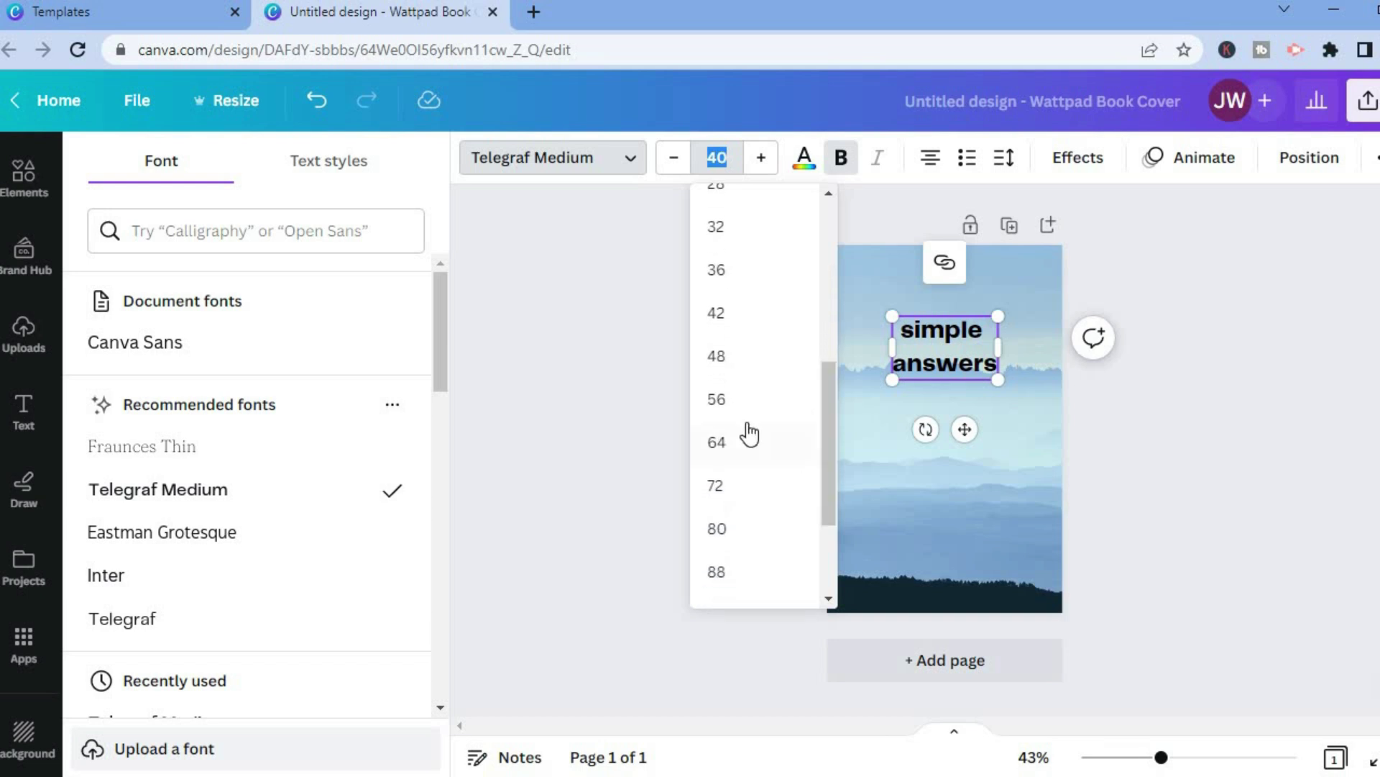
left_click(725, 364)
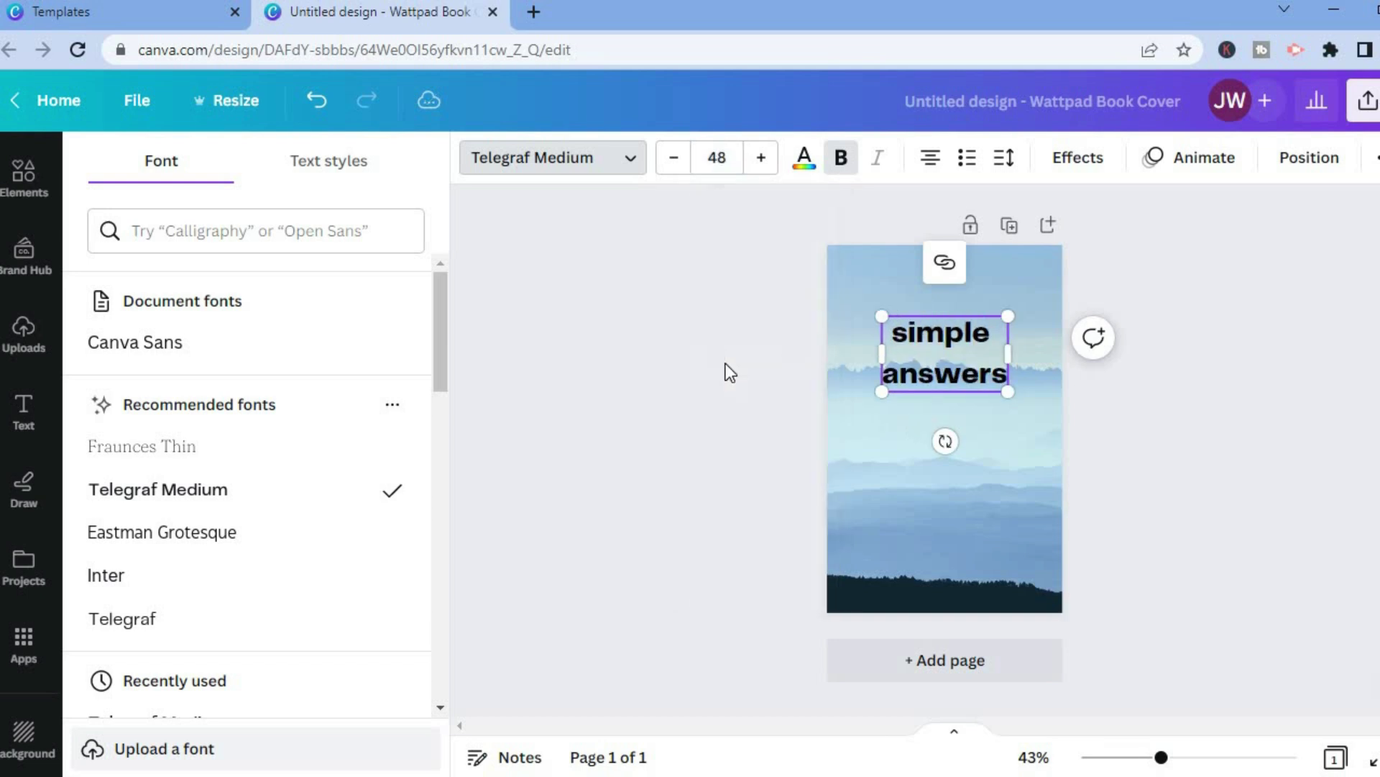
Colour the title bright red and widen its text box to the left
left_click(804, 166)
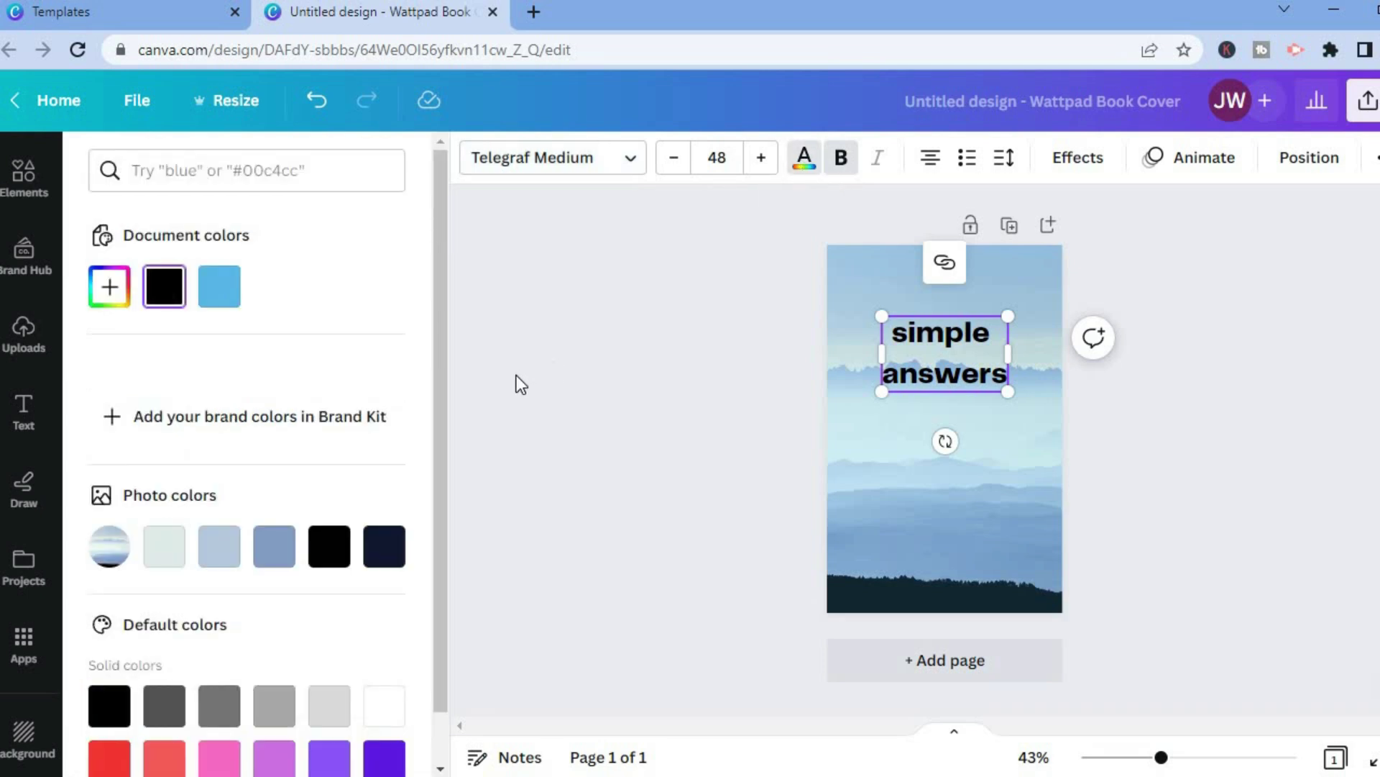
scroll(415, 576, "down", 1)
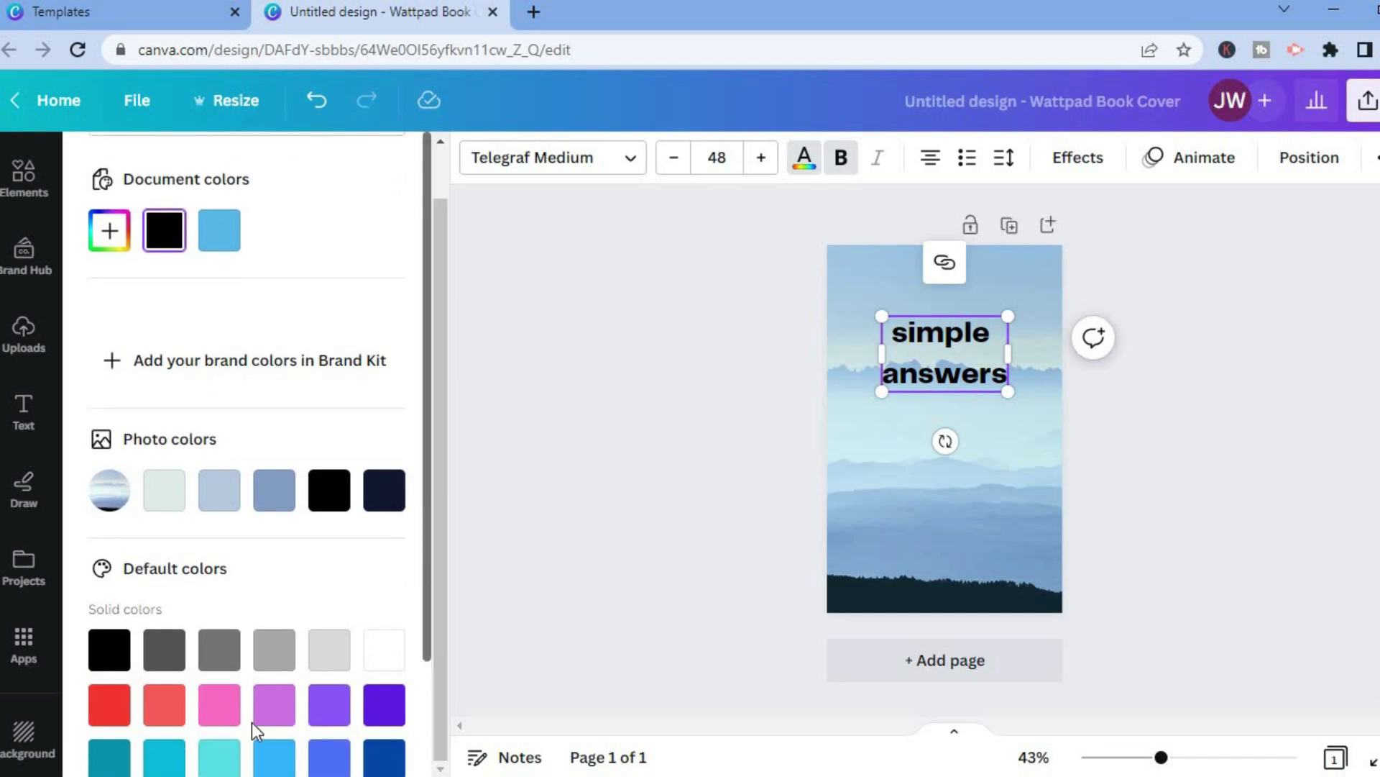
left_click(109, 704)
left_click_drag(884, 354, 850, 349)
left_click(718, 278)
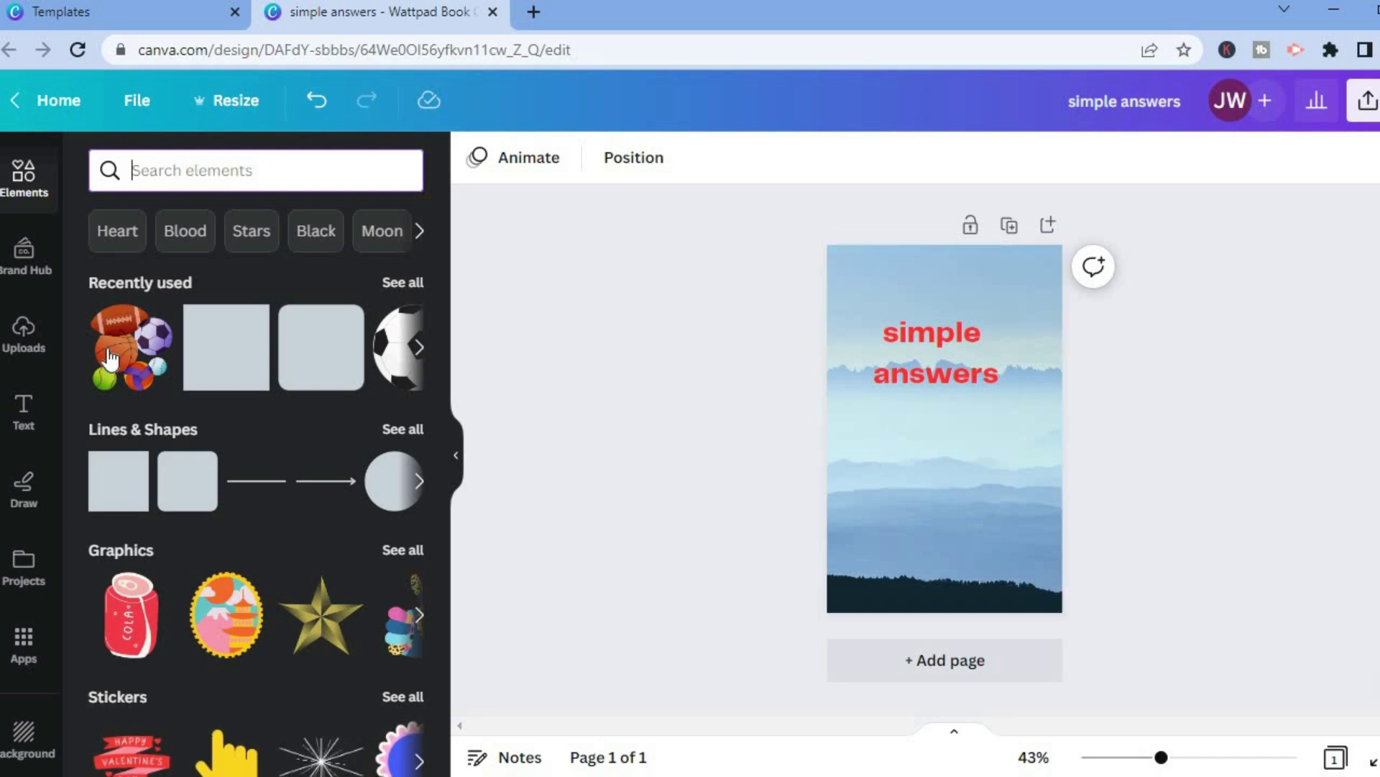
Place the uploaded photo of the smiling man onto the cover
left_click(20, 334)
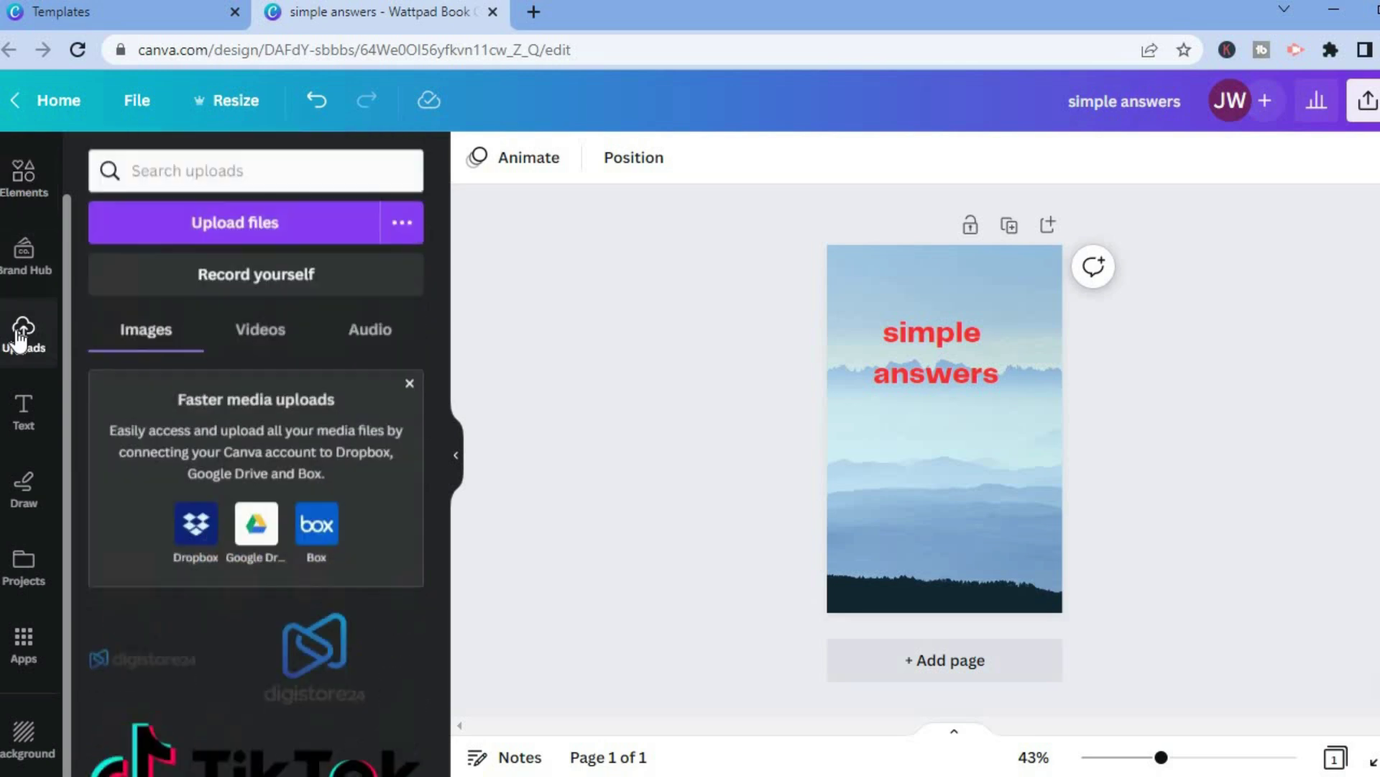
left_click(408, 389)
left_click_drag(443, 378, 438, 422)
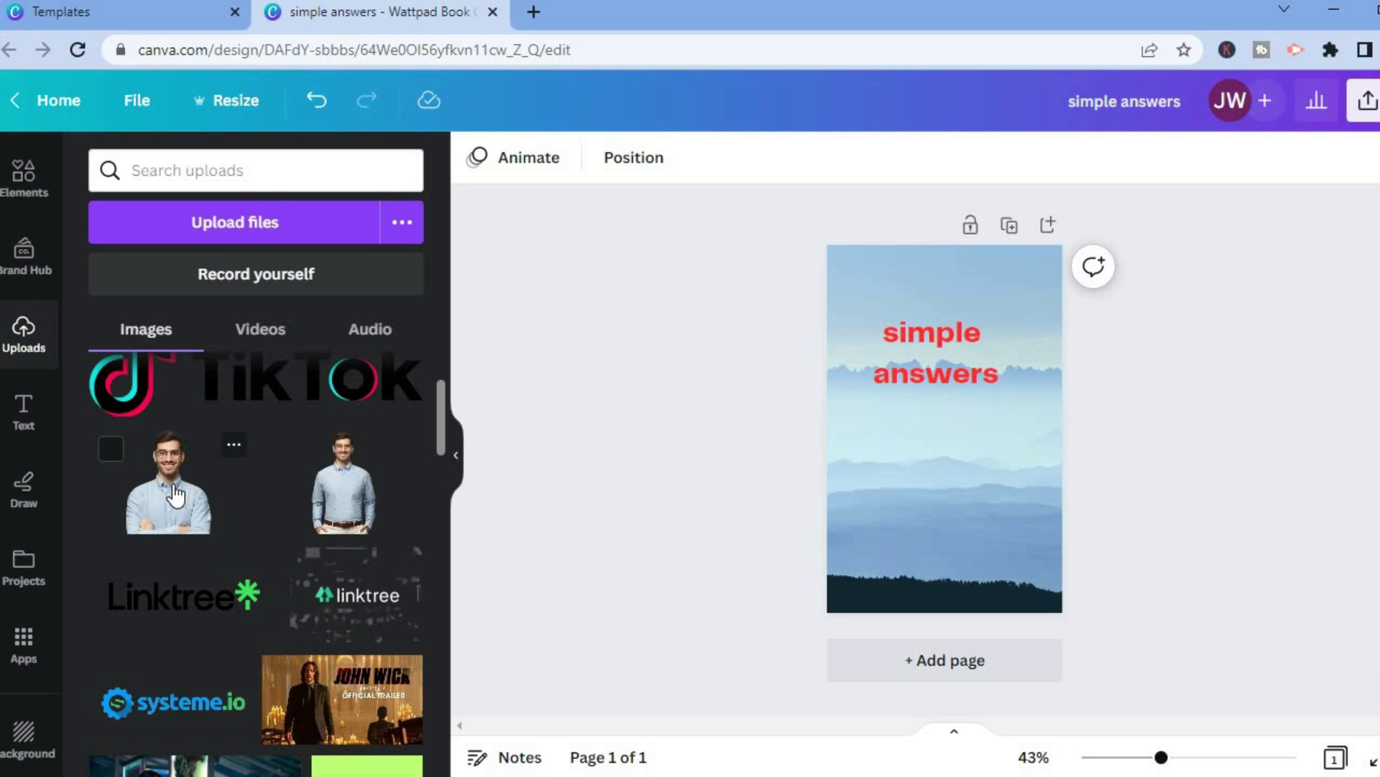
left_click_drag(176, 497, 937, 544)
Enlarge the photo wider and taller and centre it beneath the title
left_click_drag(986, 473, 1021, 473)
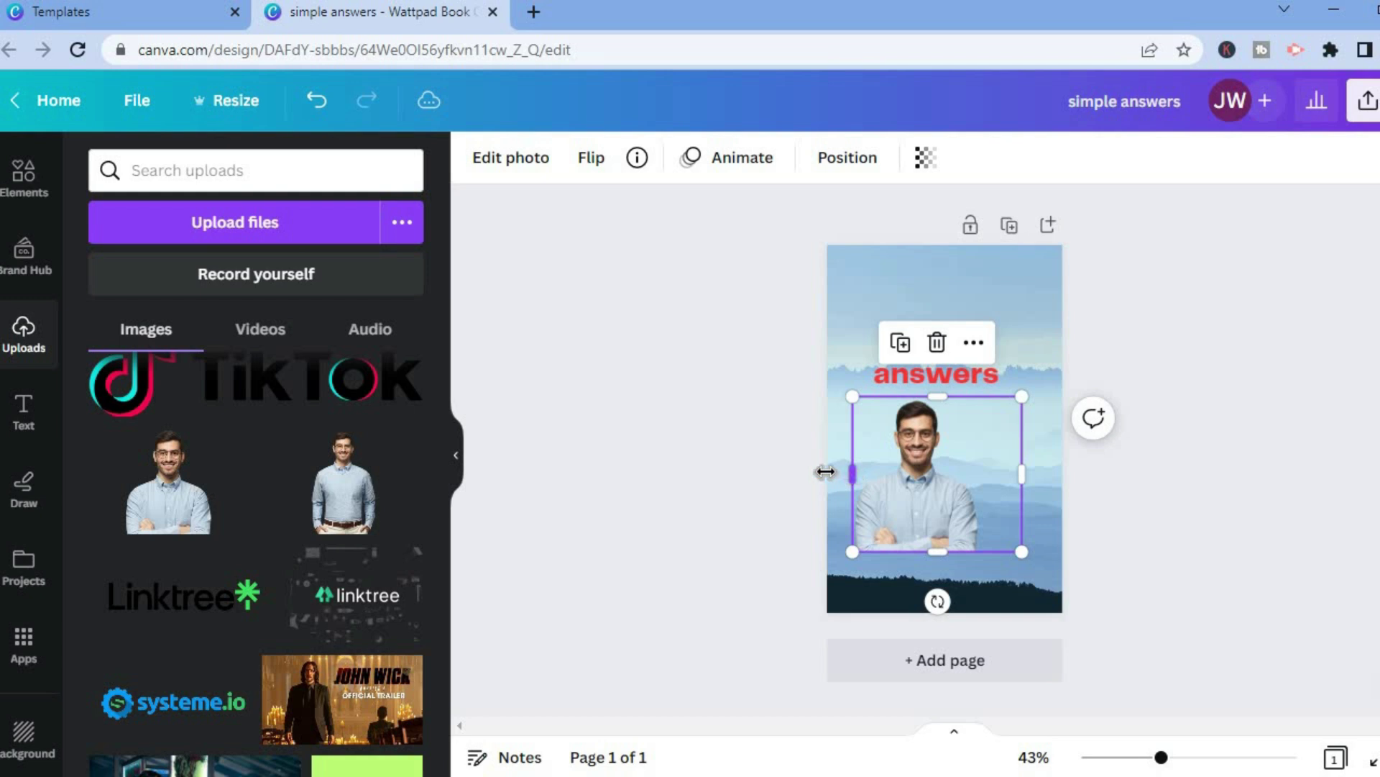
left_click_drag(825, 472, 826, 471)
left_click_drag(925, 552, 939, 579)
mouse_move(943, 521)
left_mouse_down()
mouse_move(974, 522)
mouse_move(960, 525)
left_mouse_up()
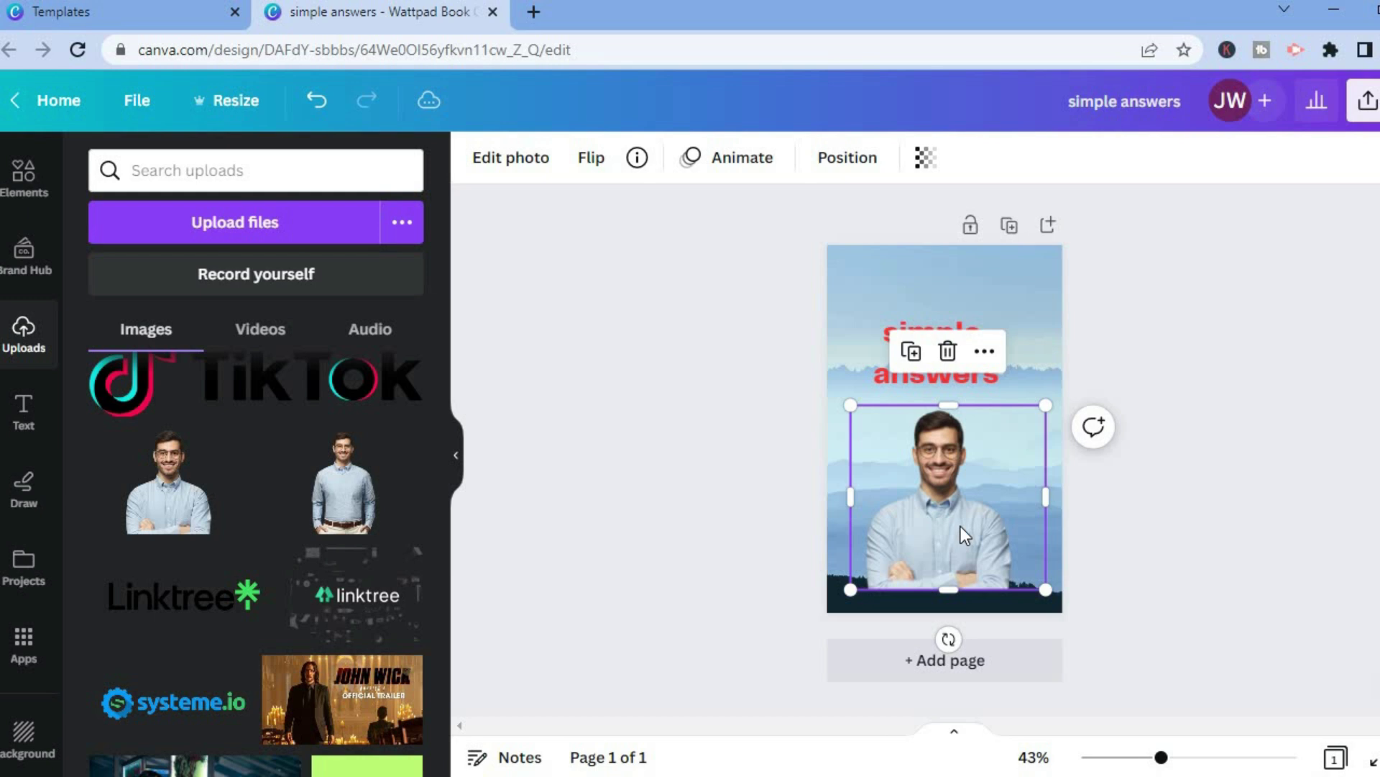
left_click(1296, 364)
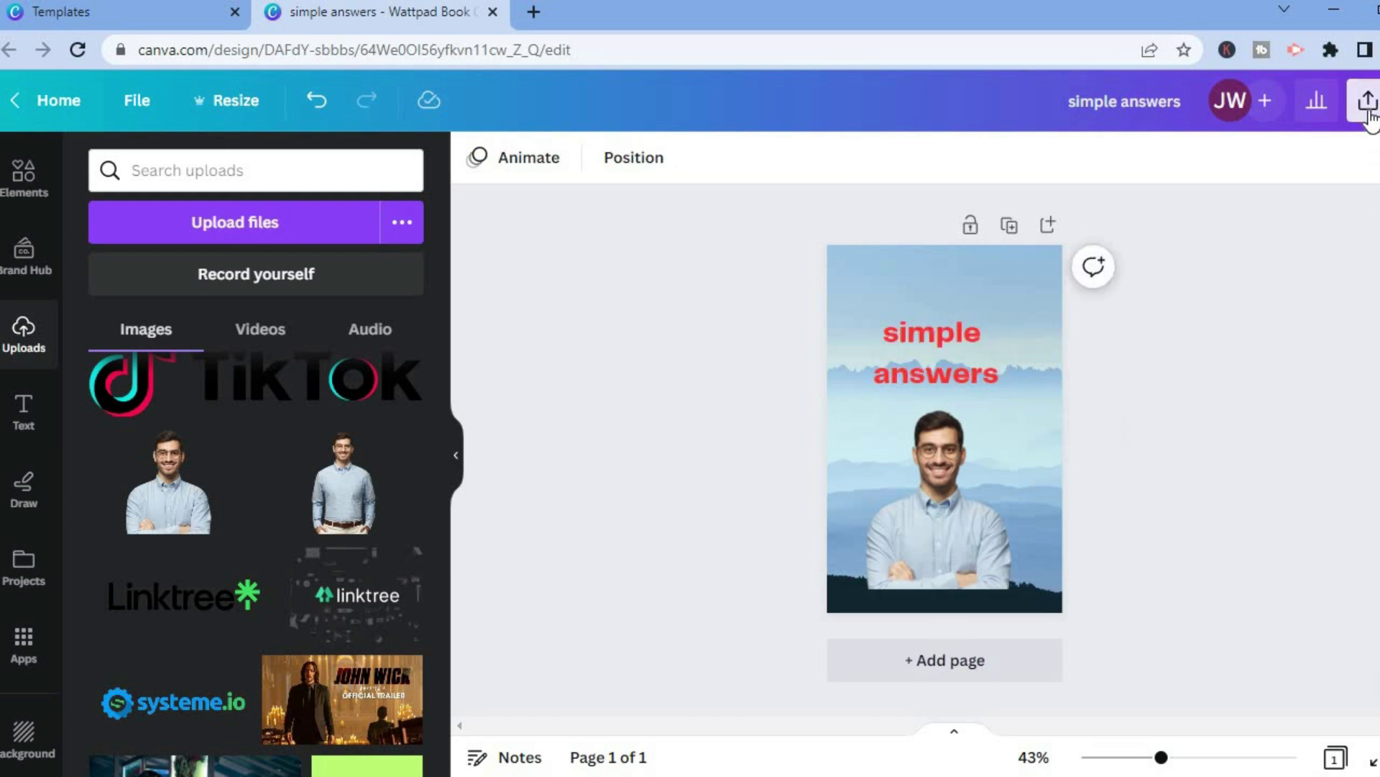
left_click(1368, 104)
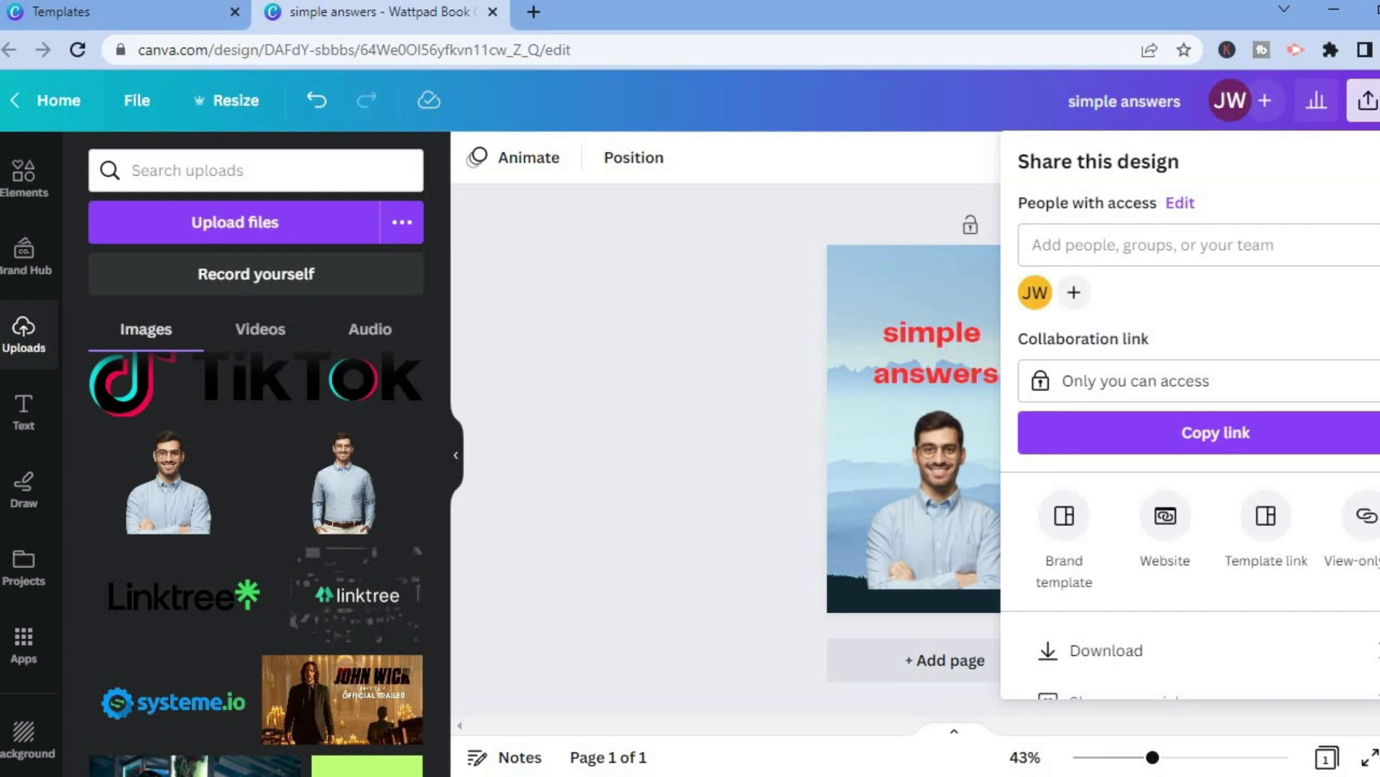
scroll(1217, 504, "down", 2)
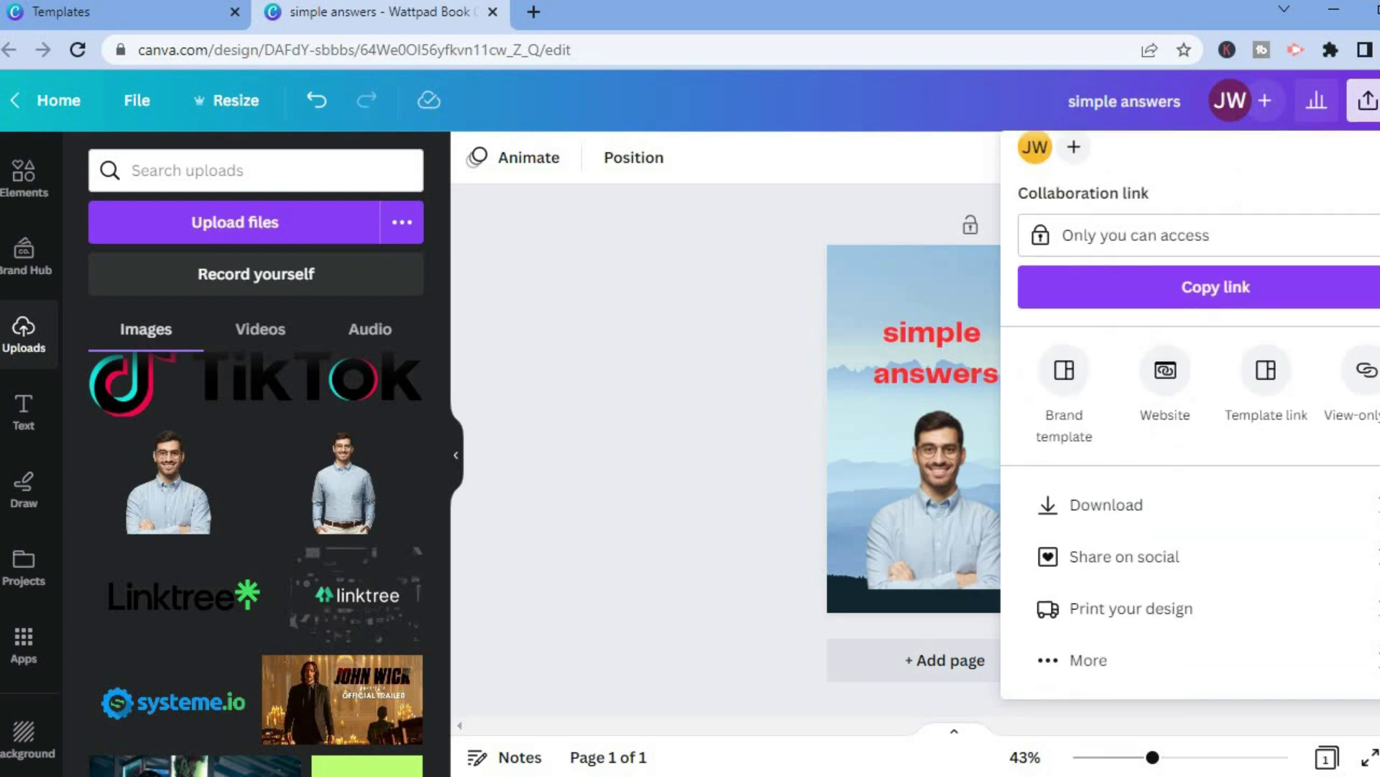
left_click(1215, 505)
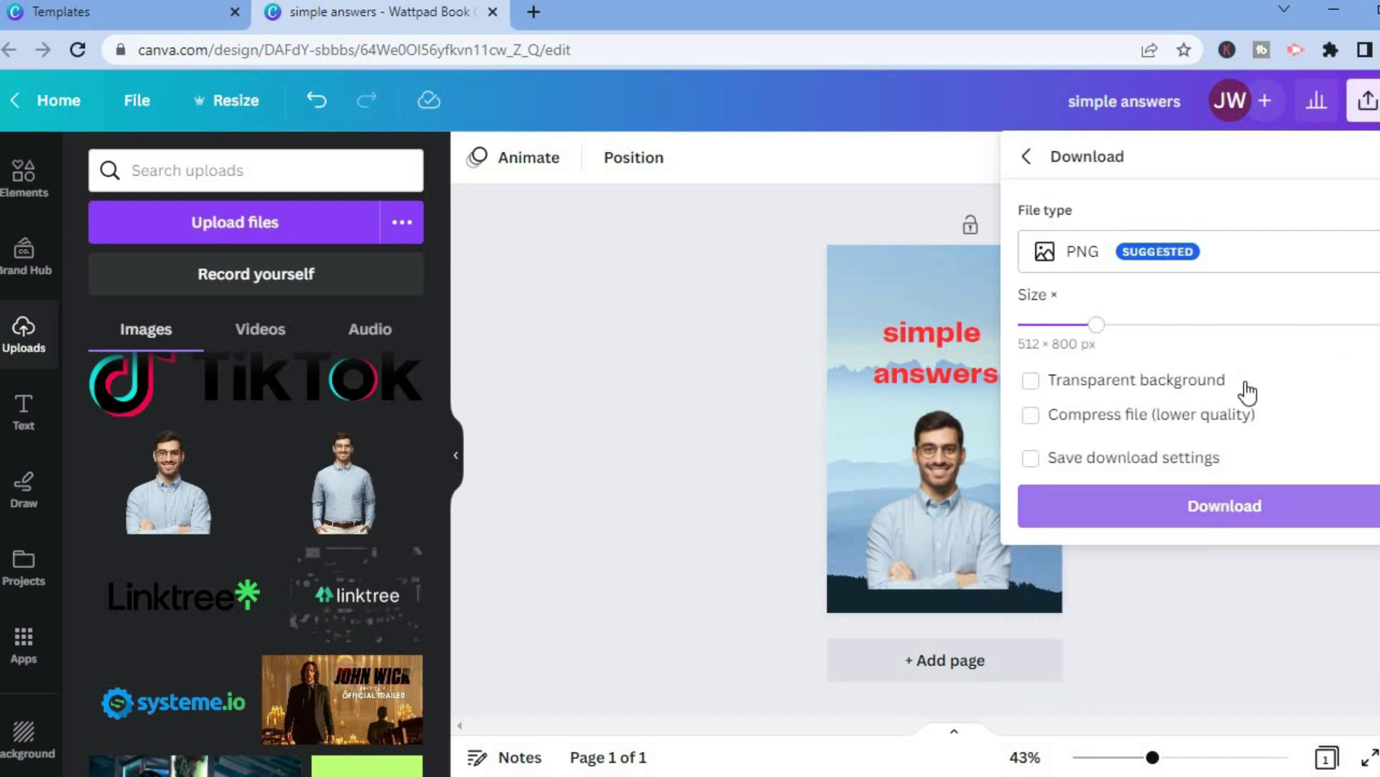
left_click(1190, 253)
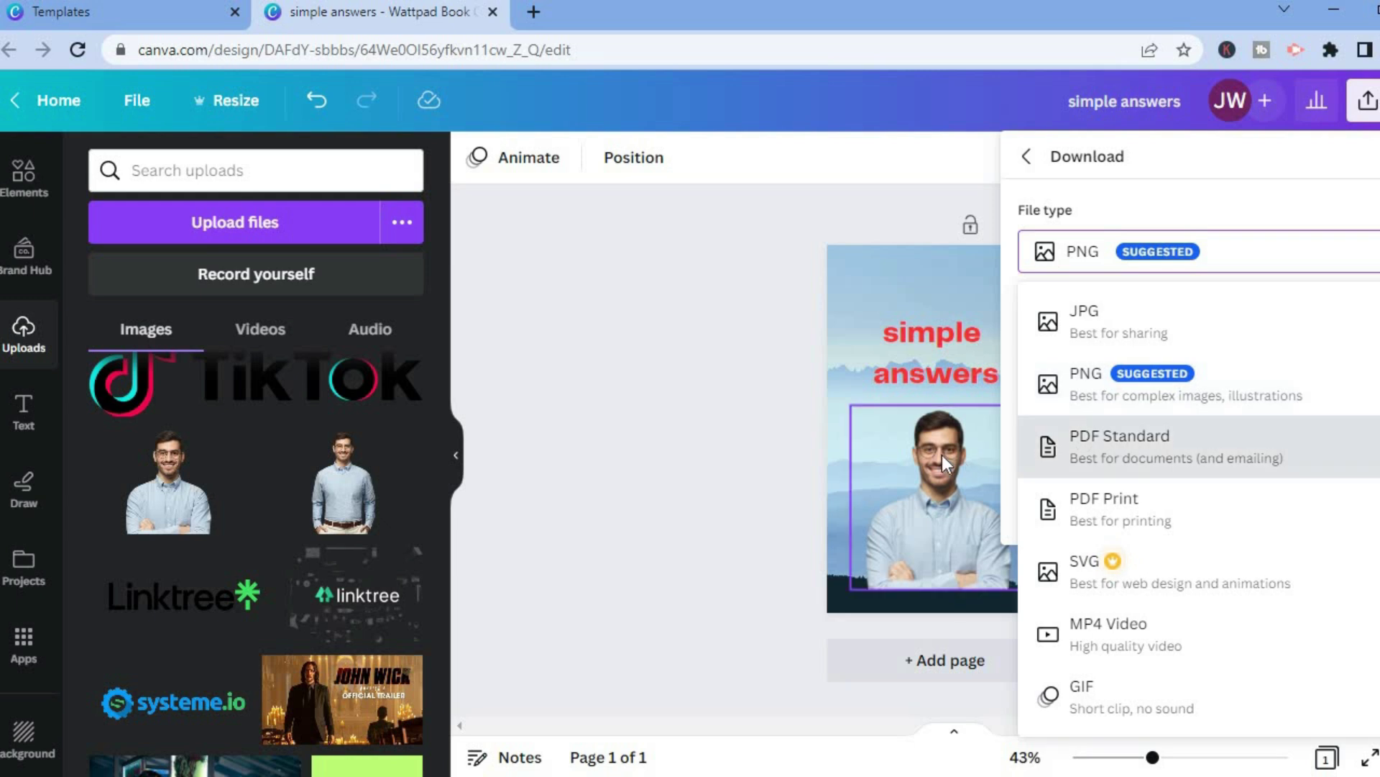
left_click(761, 450)
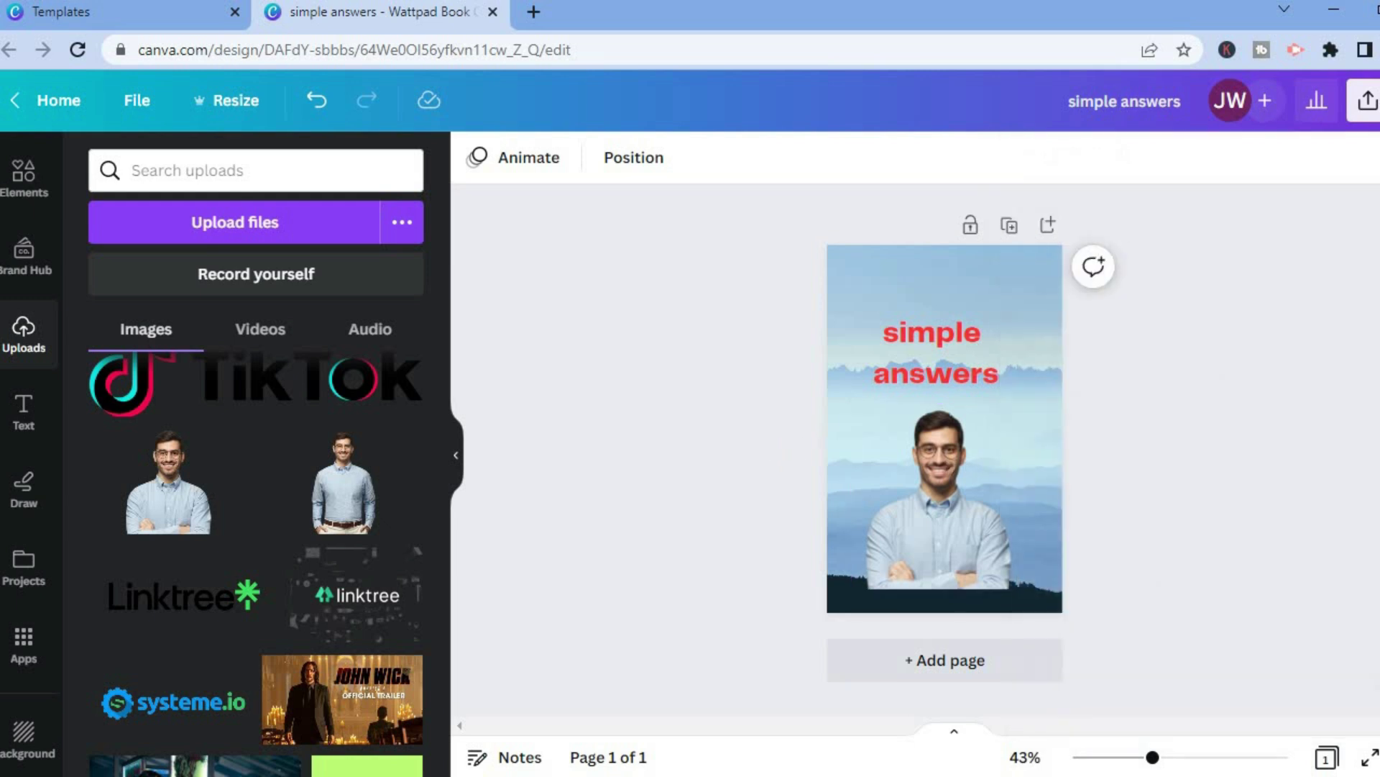